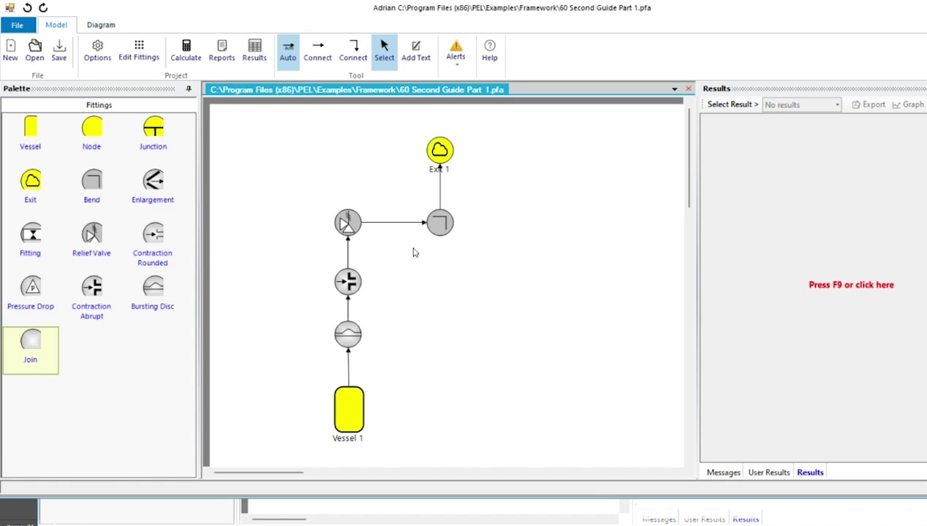
- Open the properties of the source vessel and rename it D303
left_click(354, 409)
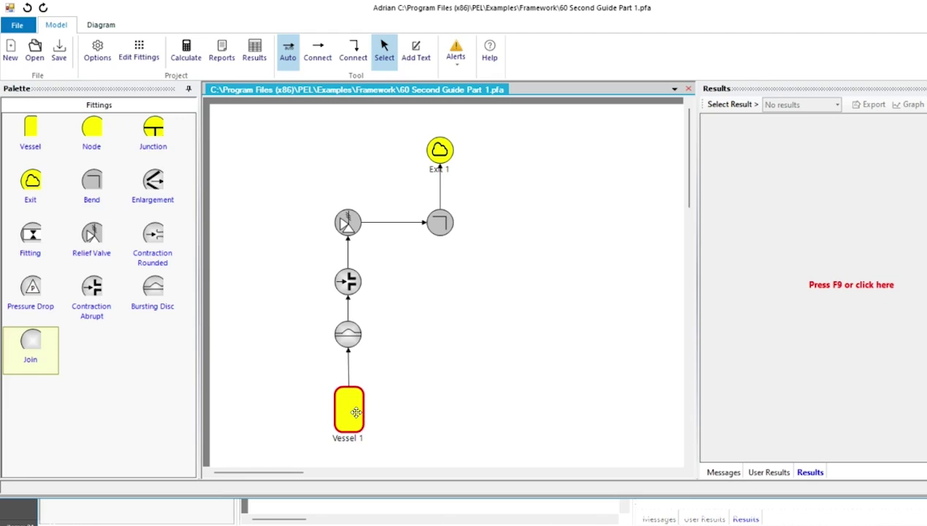
double_click(356, 413)
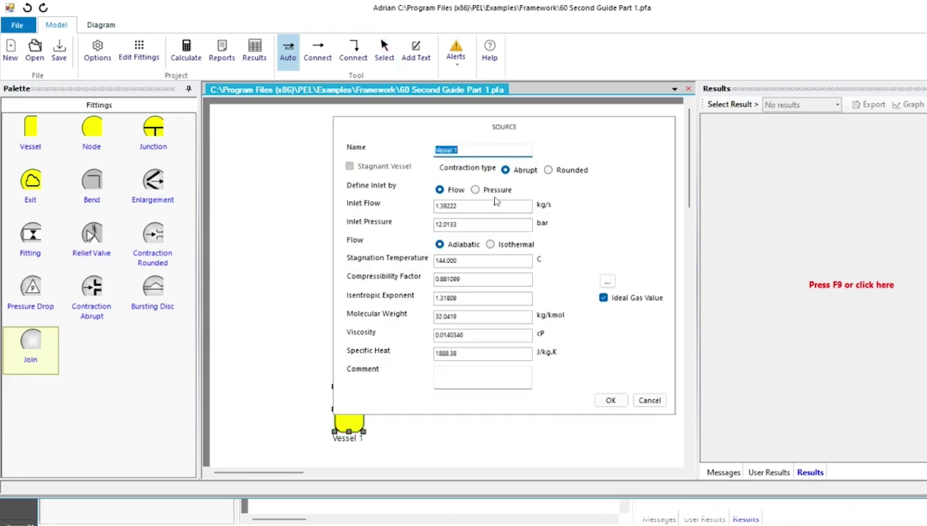
left_click(477, 150)
left_click_drag(474, 150, 418, 151)
type("D303")
- Set D303's inlet flow to 3169 kg/hr, taken from the actual valve capacity on the API 520 (Vapour) sheet of Book2.xlsm in Excel
double_click(498, 207)
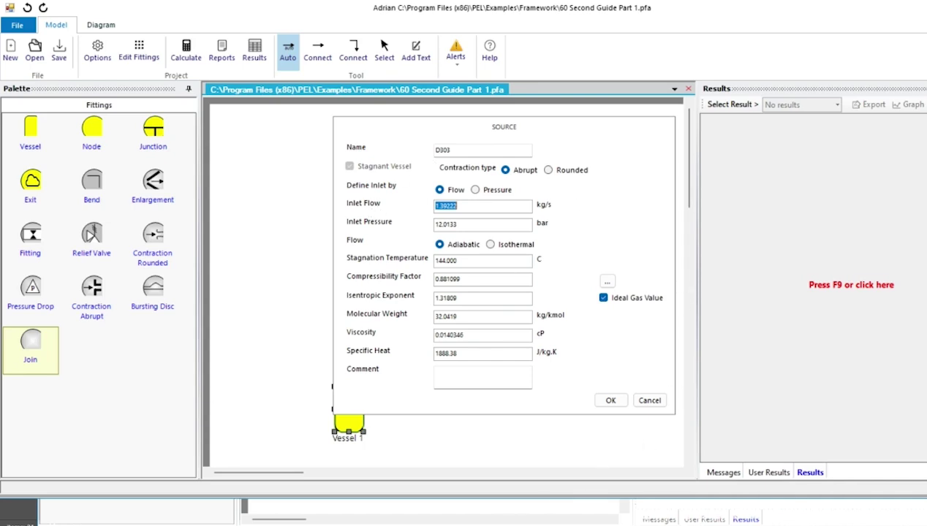
left_click(485, 489)
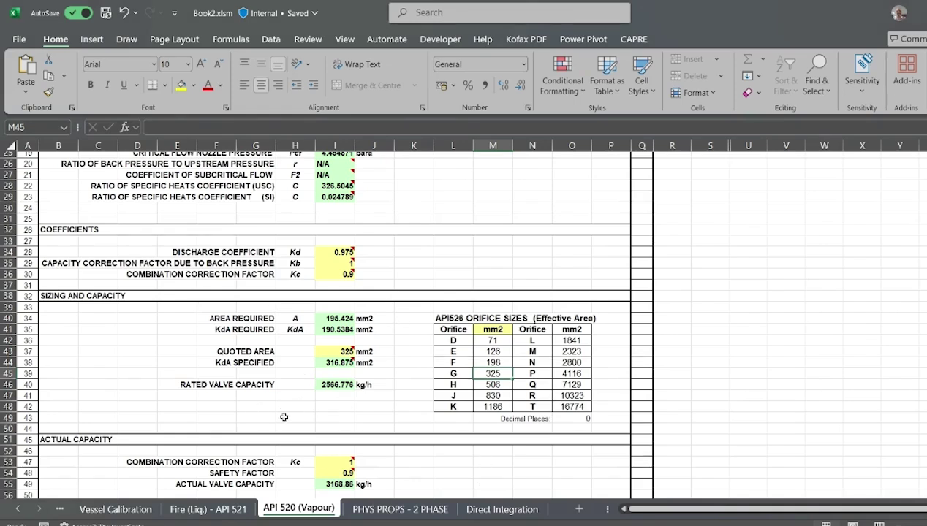
left_click(282, 406)
scroll(284, 396, "down", 1)
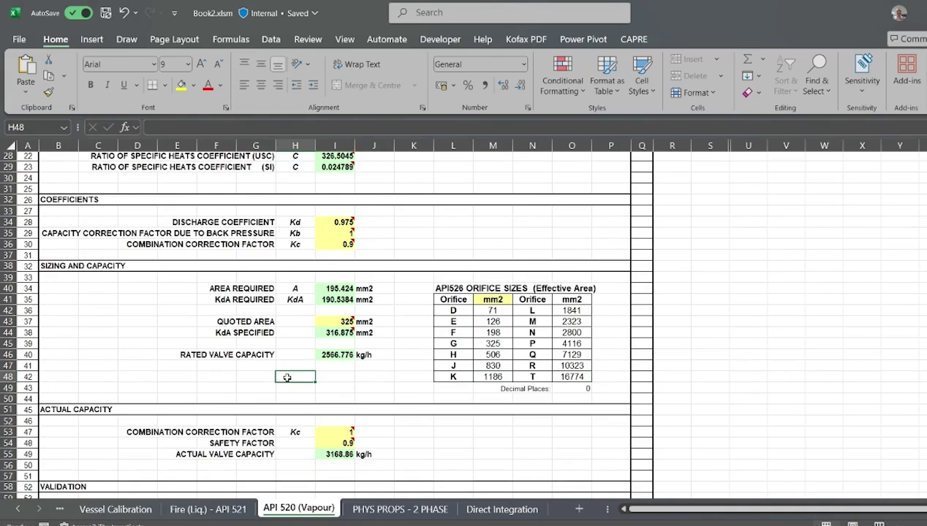
left_click(333, 353)
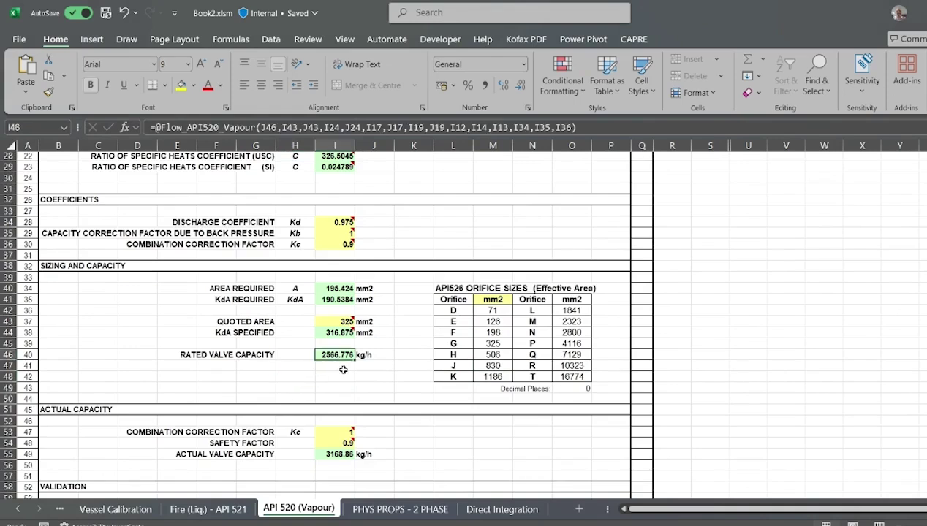
left_click(334, 452)
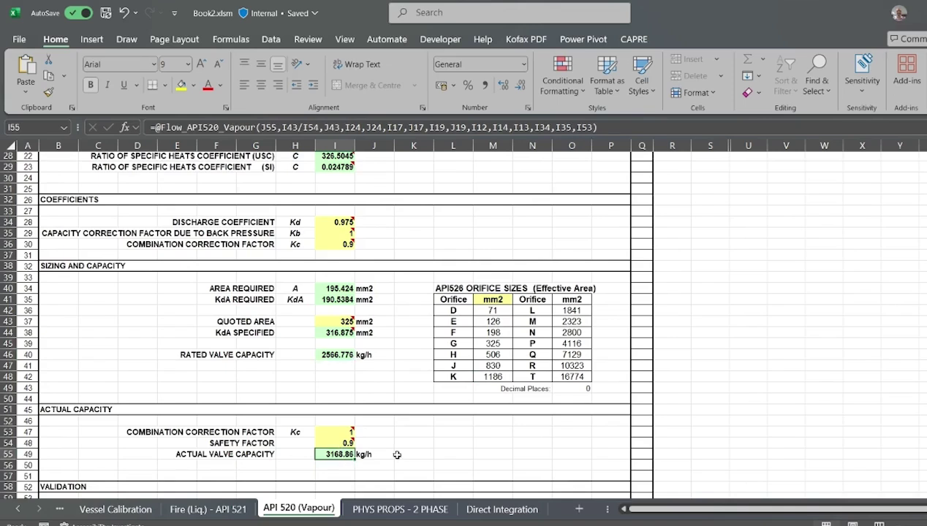
left_click(341, 386)
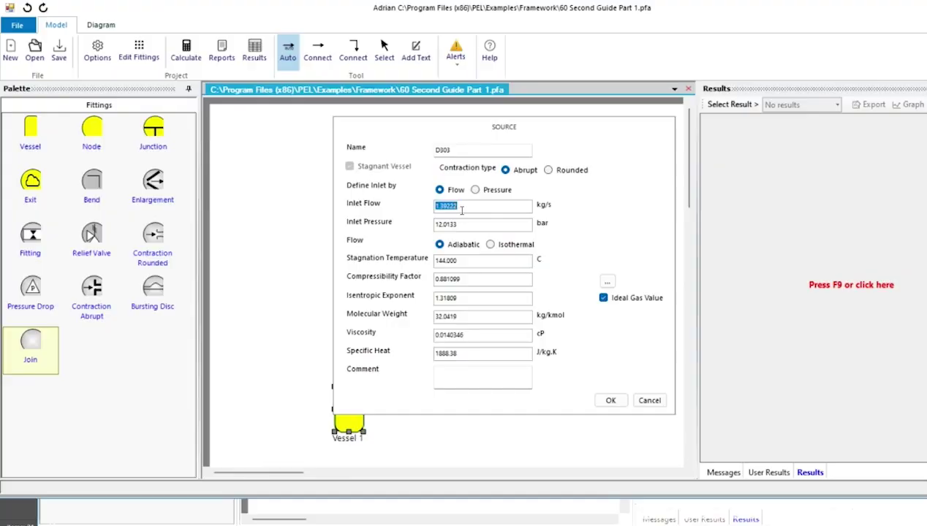
type("3169")
type("kg/hr")
key("Tab")
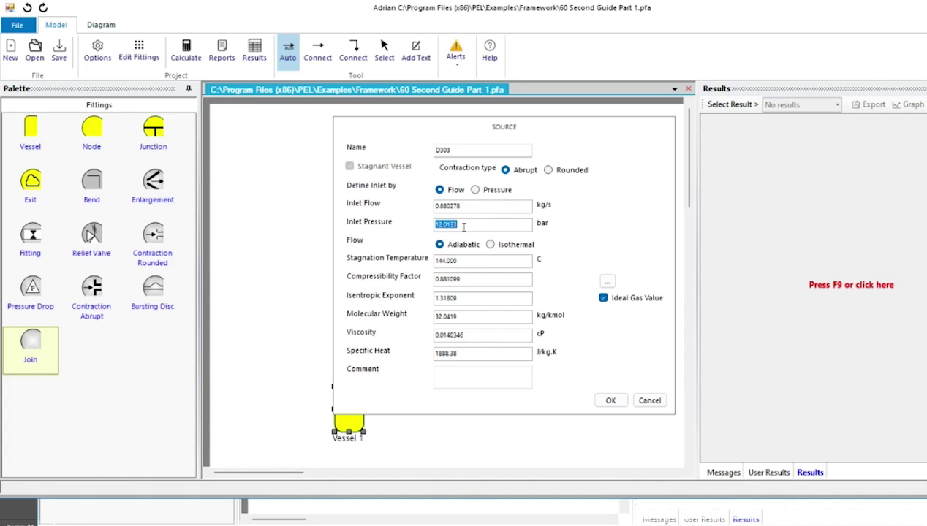
- Set D303's inlet pressure to 6.6 barg and its stagnation temperature to 201 C
type("6.6 barg")
key("Tab")
type("2001")
key("BackSpace")
key("BackSpace")
type("1")
key("Tab")
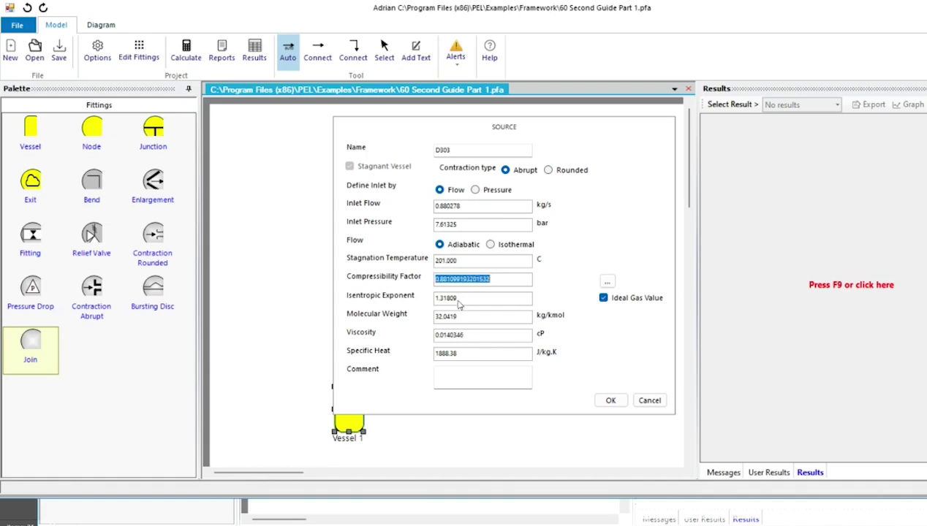
- Switch to Book2.xlsm in Excel, check the fluid and conditions on the PHYS PROPS - 2 PHASE sheet, and return to the Source dialog
mouse_move(473, 519)
left_click(463, 498)
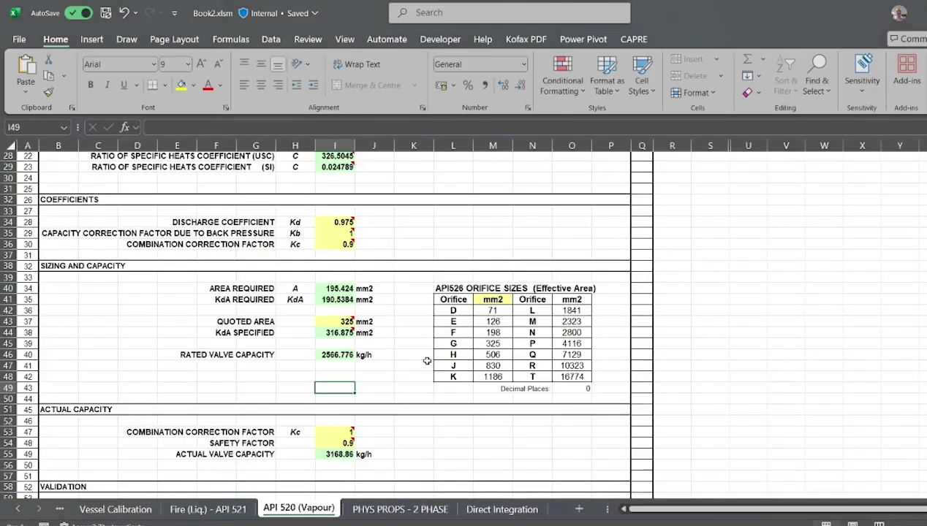
left_click(390, 510)
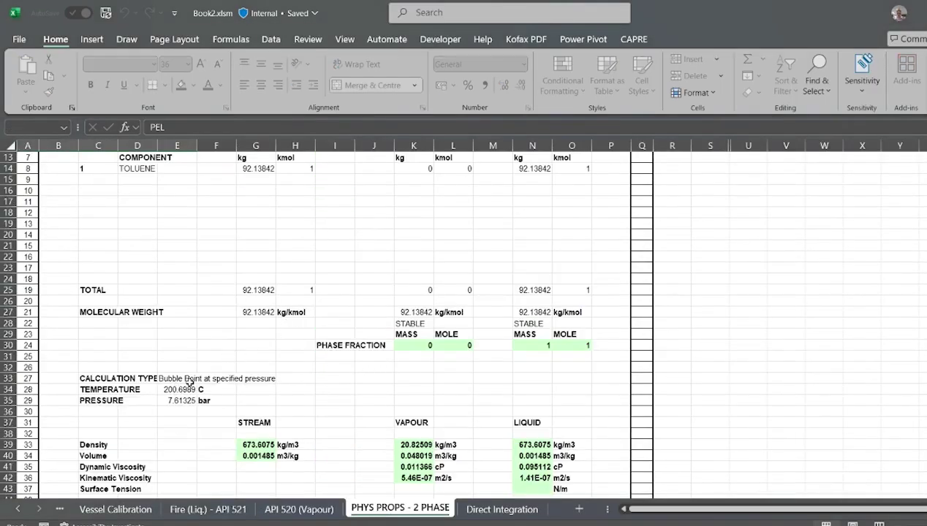
mouse_move(731, 519)
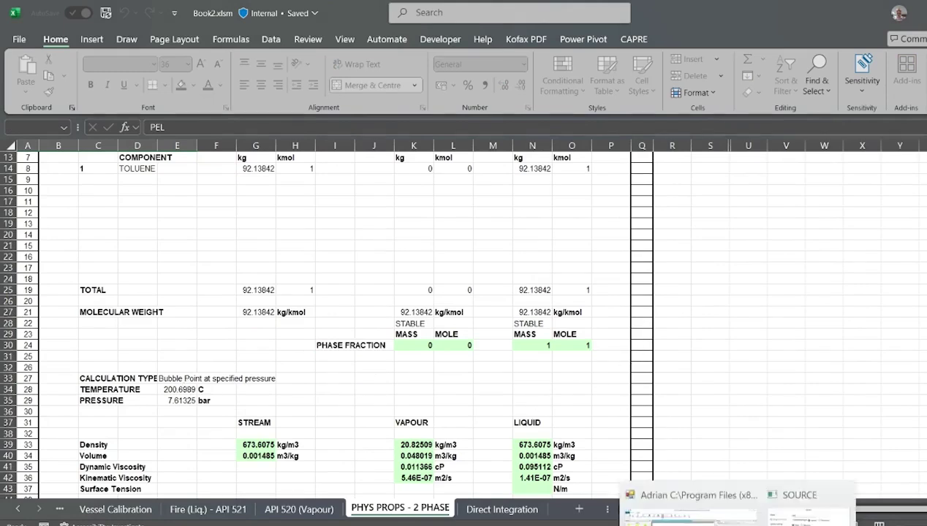
left_click(708, 480)
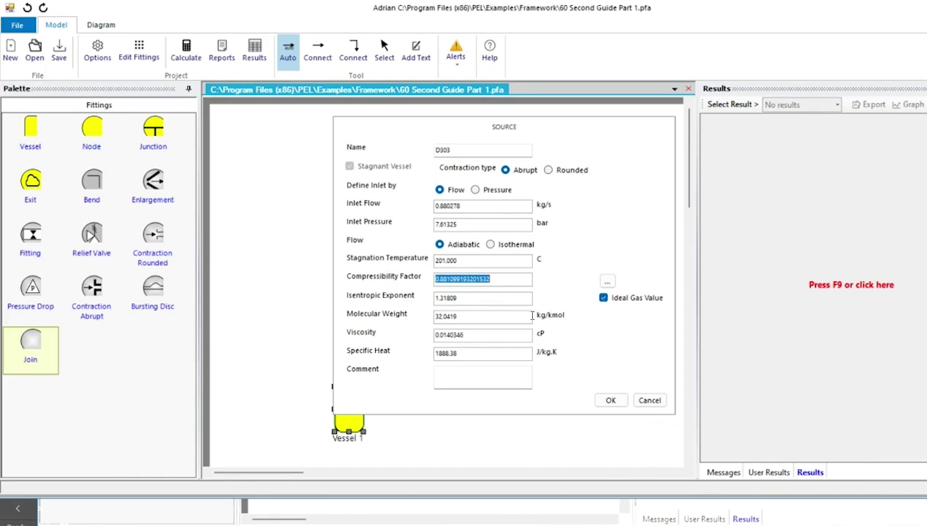
- Clear the PhysProps Calculator worksheet for D303 and add toluene from the Standard 2023 databank as the component
left_click(608, 282)
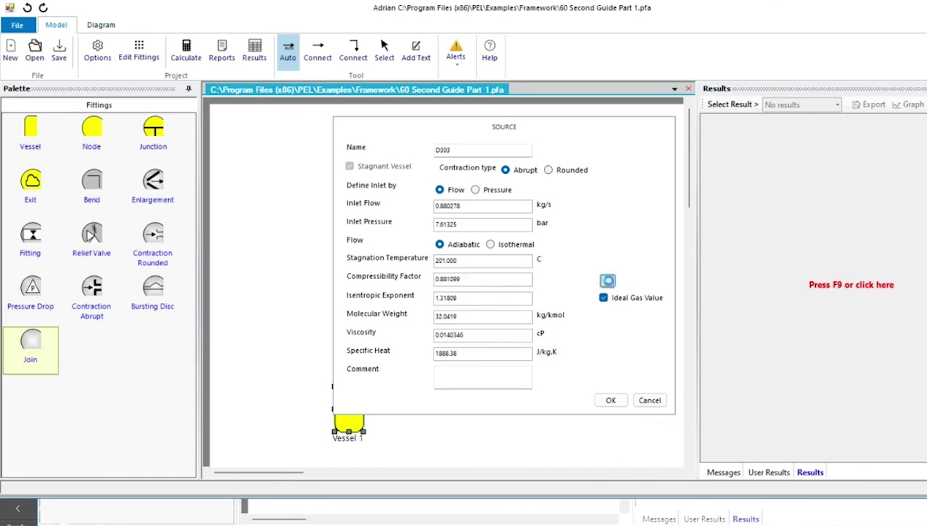
left_click(609, 284)
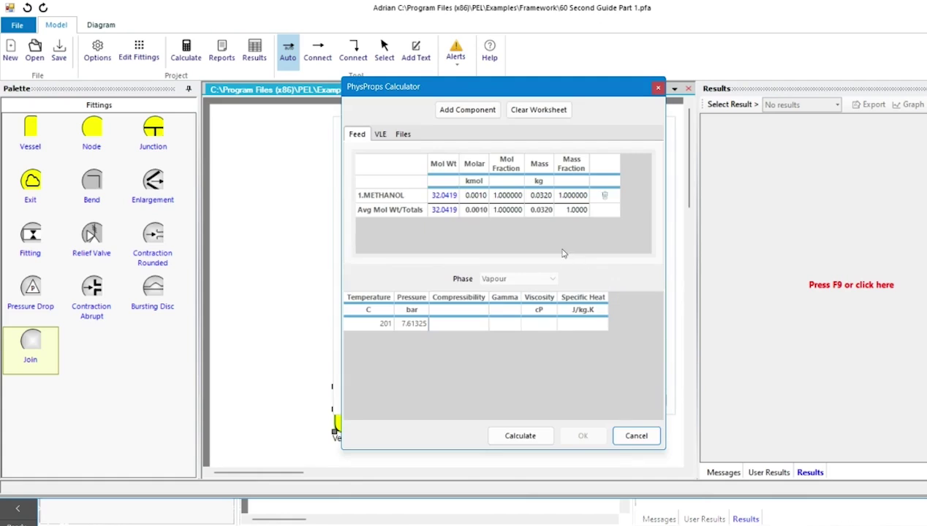
left_click(536, 114)
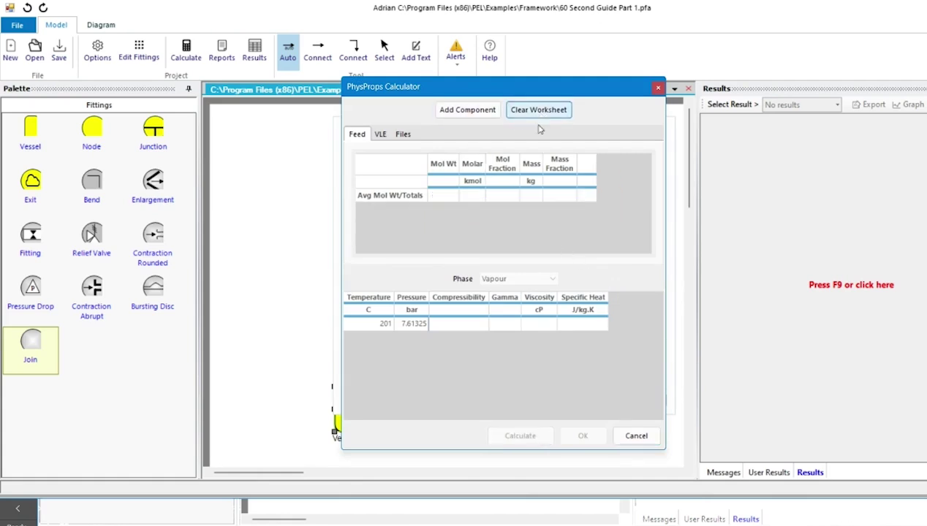
left_click(464, 113)
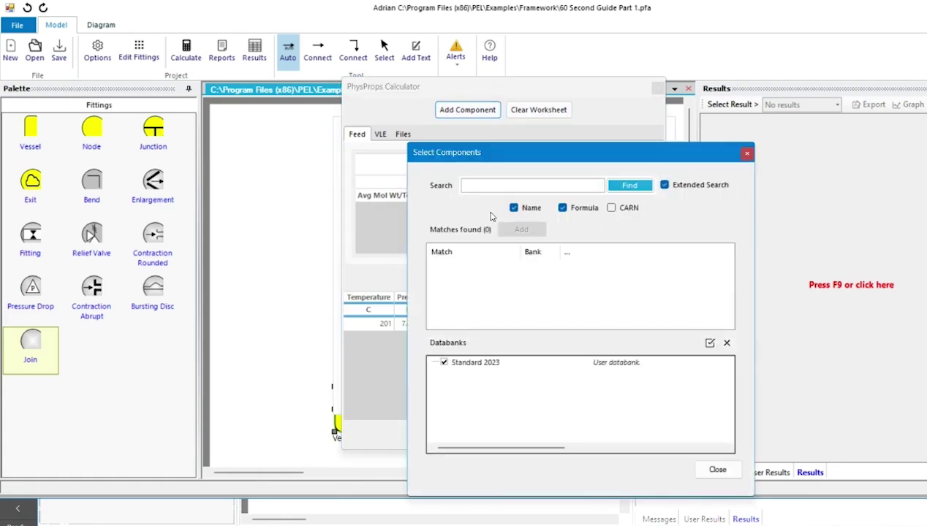
type("toluene")
left_click(630, 186)
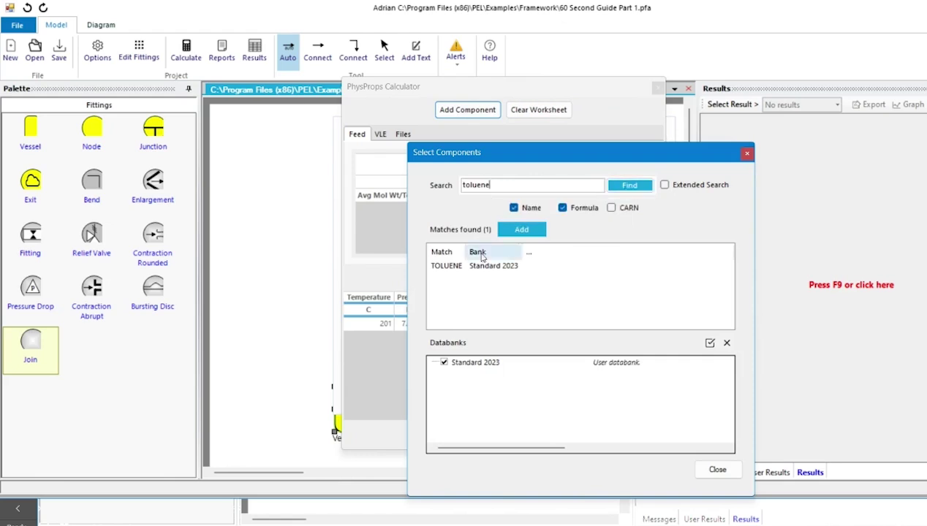
double_click(449, 265)
left_click(713, 470)
- Calculate toluene's vapour properties at 201 C and 6.6 barg, and apply them to the D303 source
double_click(383, 324)
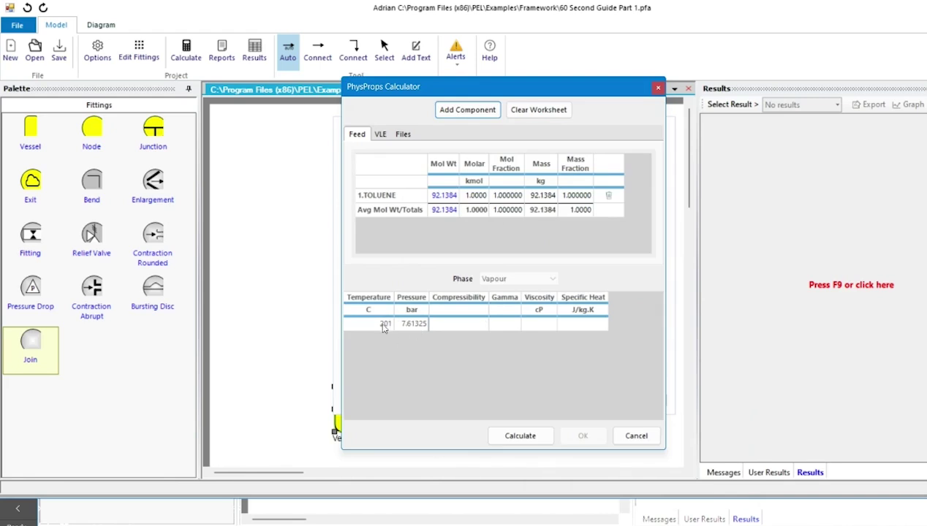
left_click(418, 331)
type("6.6 barg")
key("Tab")
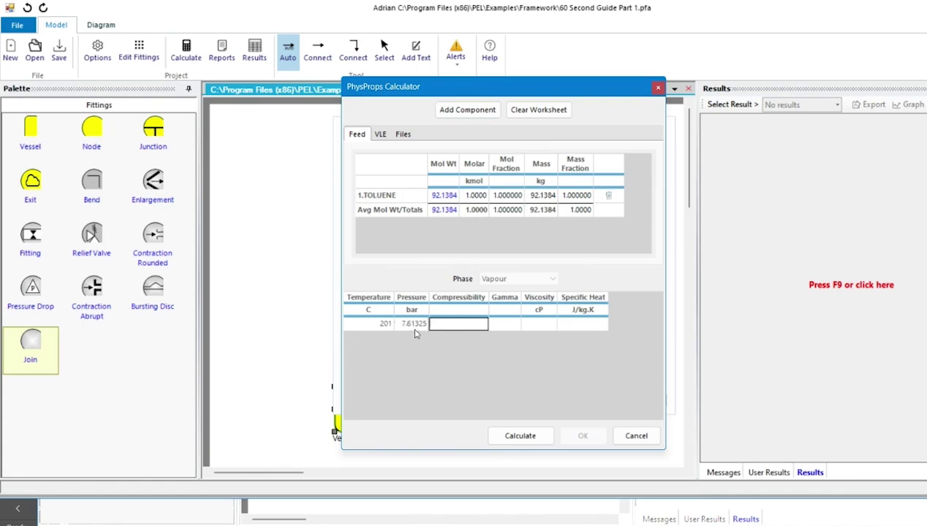
left_click(516, 434)
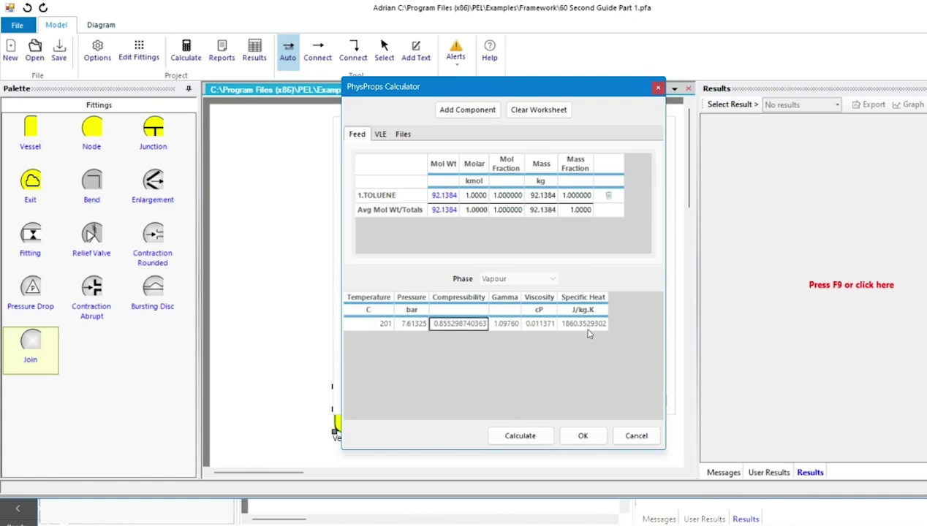
left_click(582, 436)
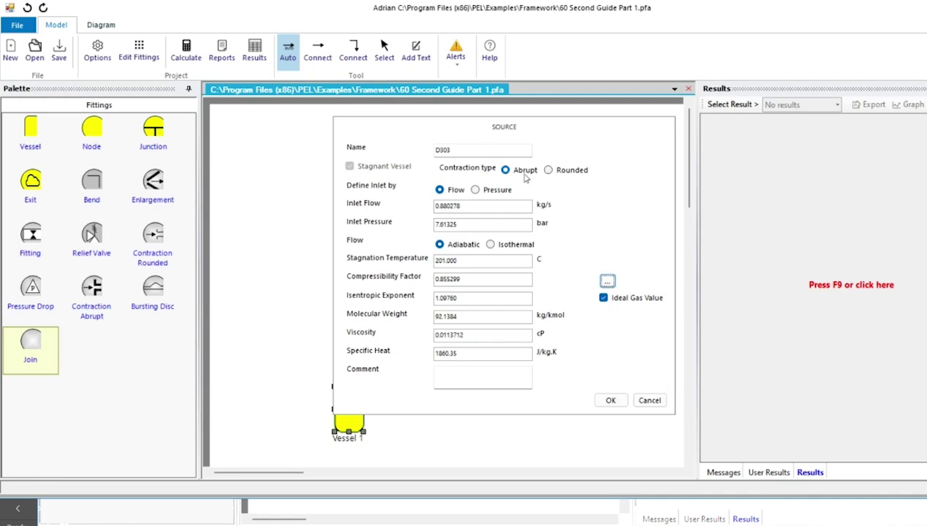
left_click(610, 401)
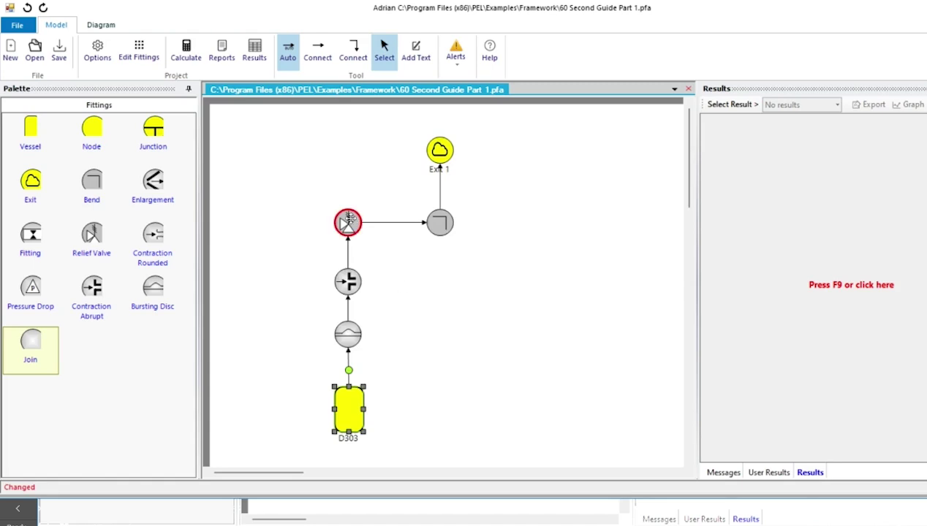
- Open the relief valve's properties and check the quoted orifice area on the API 520 (Vapour) sheet in Excel, returning to the valve dialog
double_click(348, 221)
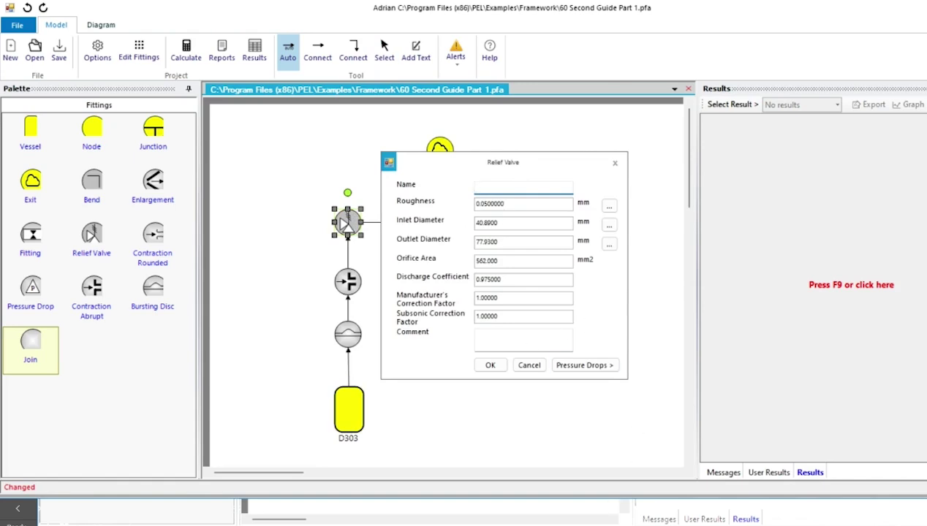
mouse_move(475, 523)
left_click(469, 465)
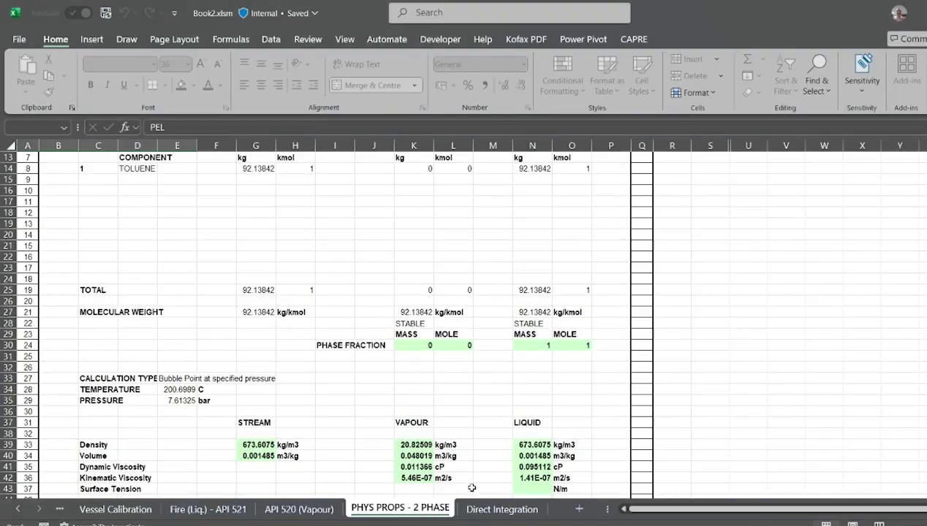
left_click(294, 507)
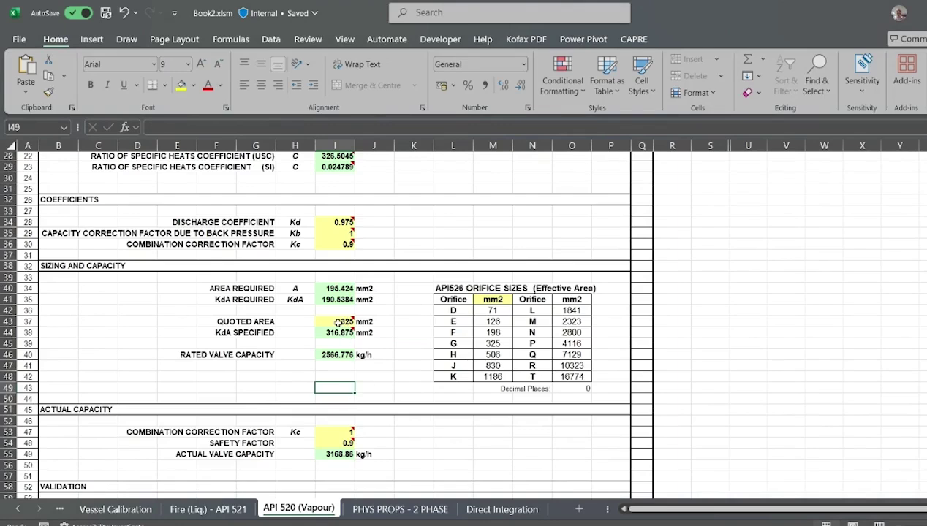
mouse_move(335, 322)
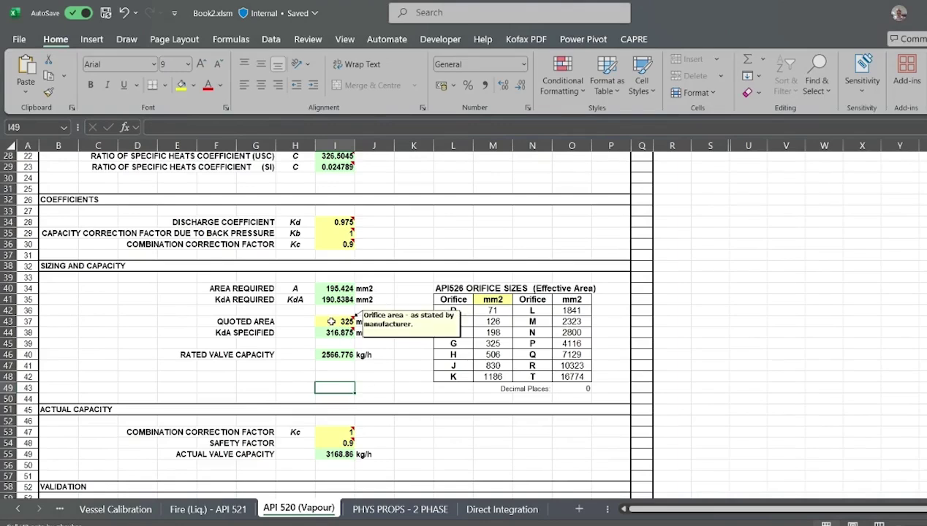
left_click(325, 322)
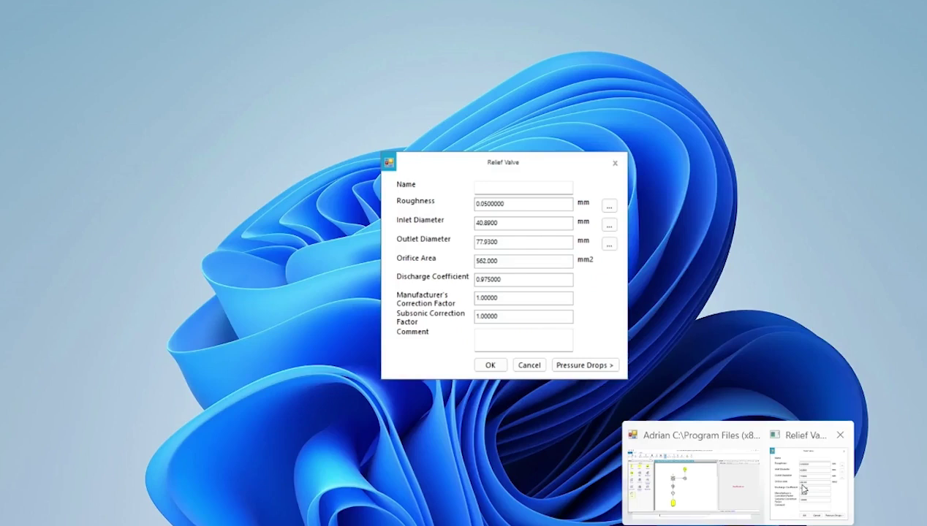
left_click(803, 488)
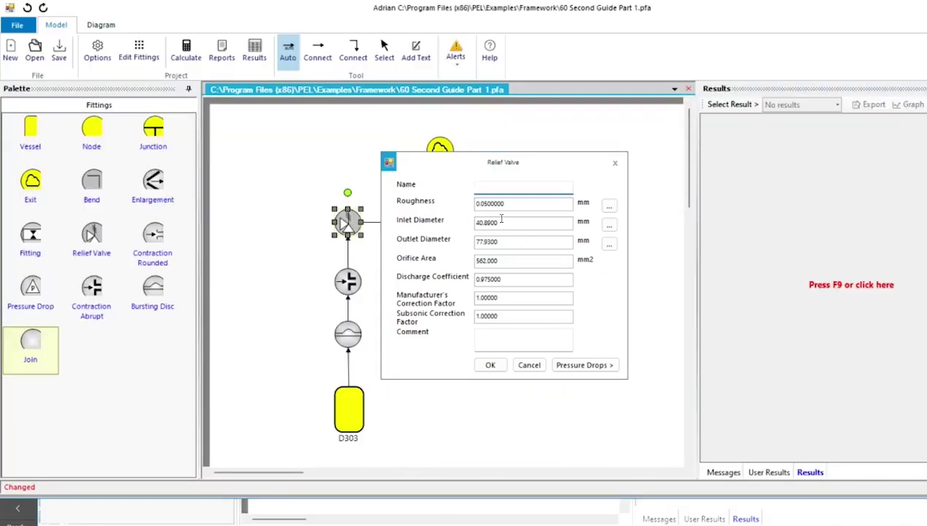
- Set the relief valve's inlet diameter from the pipe calculator, using 1 1/2" steel pipe with schedule 40 / STD / 40S
left_click(609, 226)
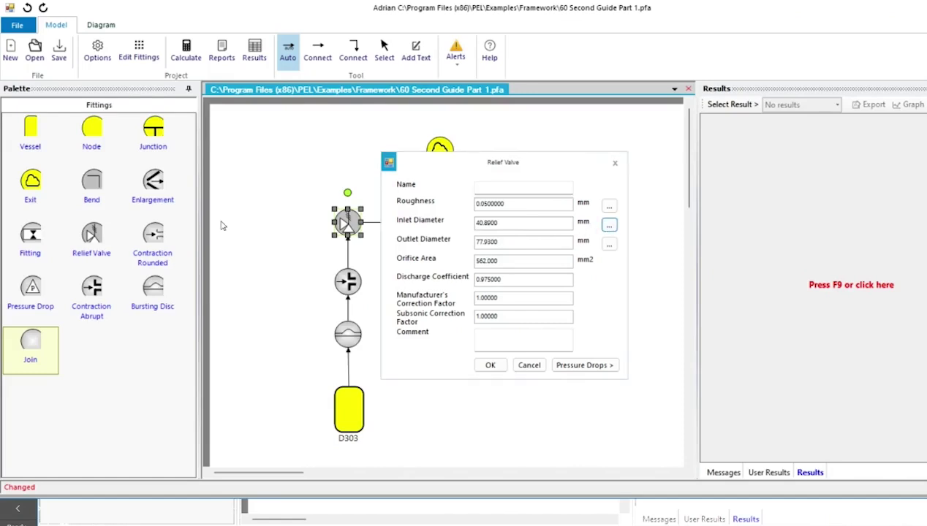
left_click_drag(470, 217, 687, 155)
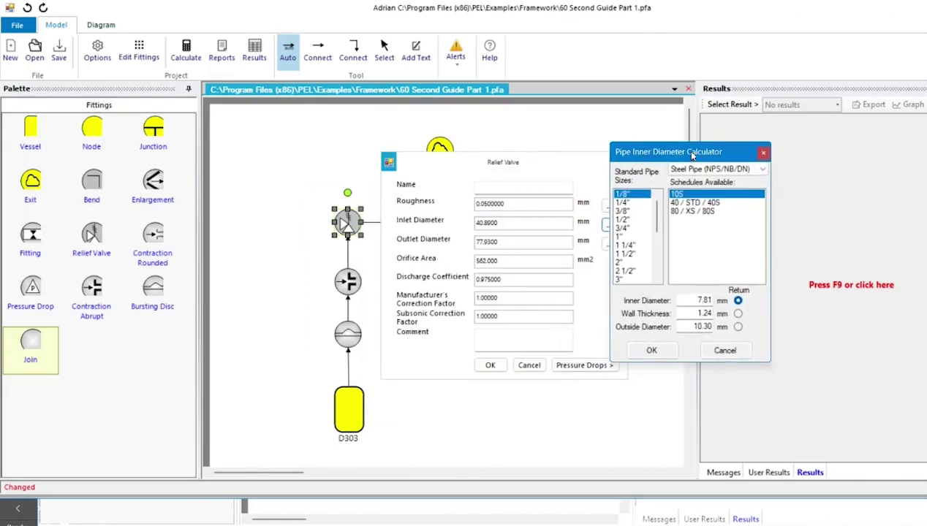
left_click(629, 254)
left_click(689, 212)
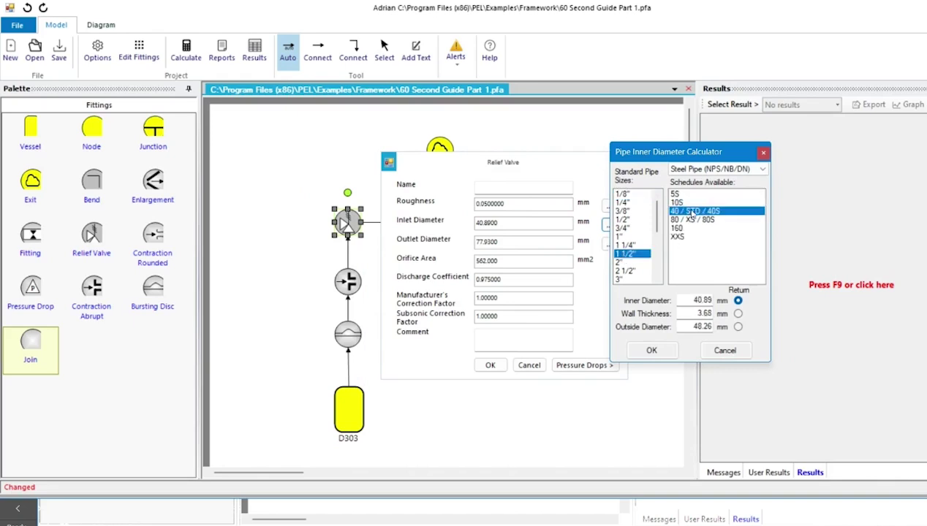
left_click(651, 350)
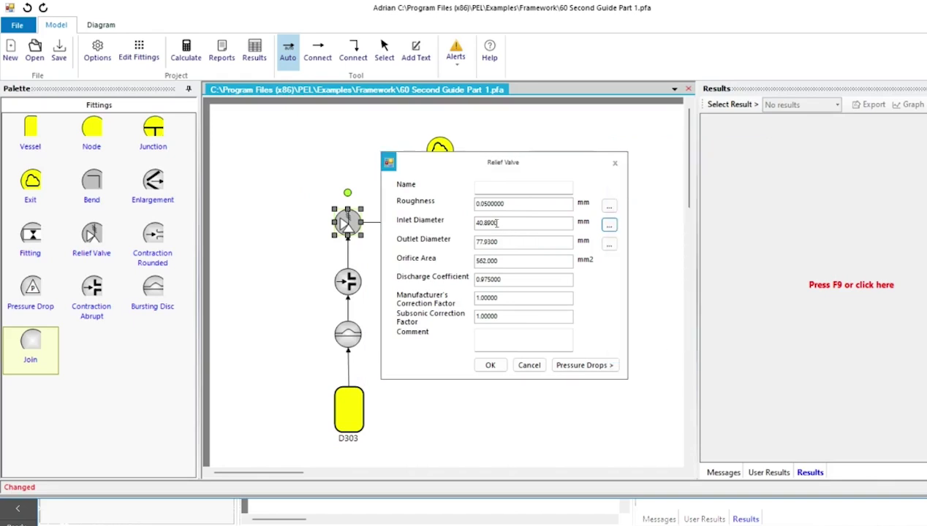
- Check the quoted orifice area on the API 520 (Vapour) sheet in Excel, and set the relief valve's orifice area to 325 mm2
double_click(502, 260)
mouse_move(483, 512)
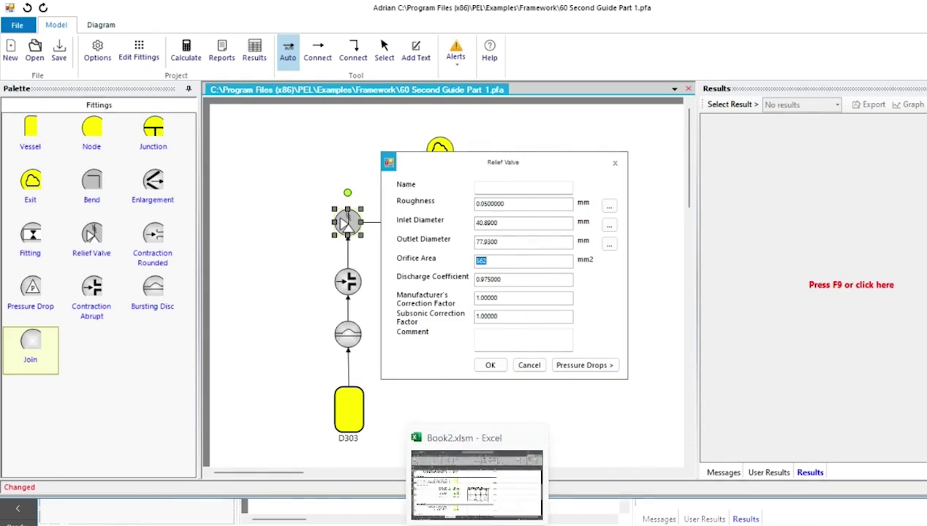
left_click(477, 485)
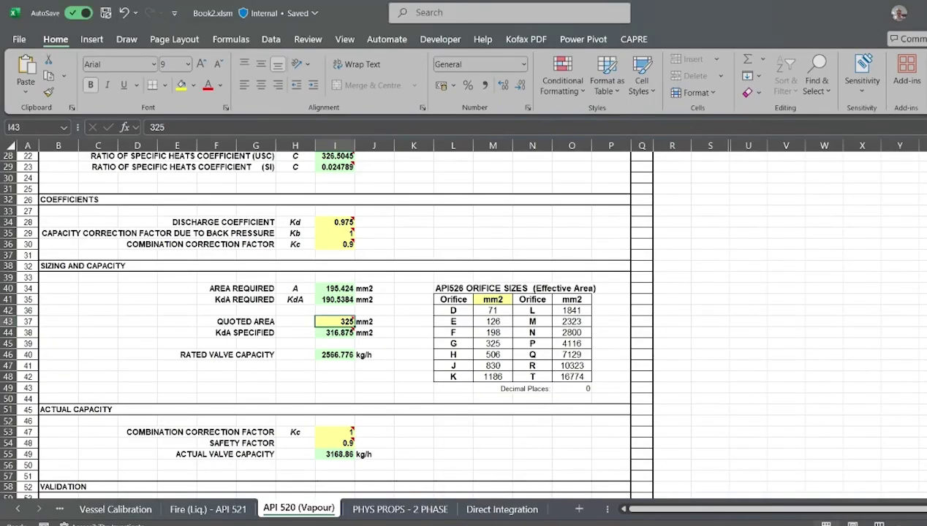
mouse_move(770, 521)
left_click(687, 468)
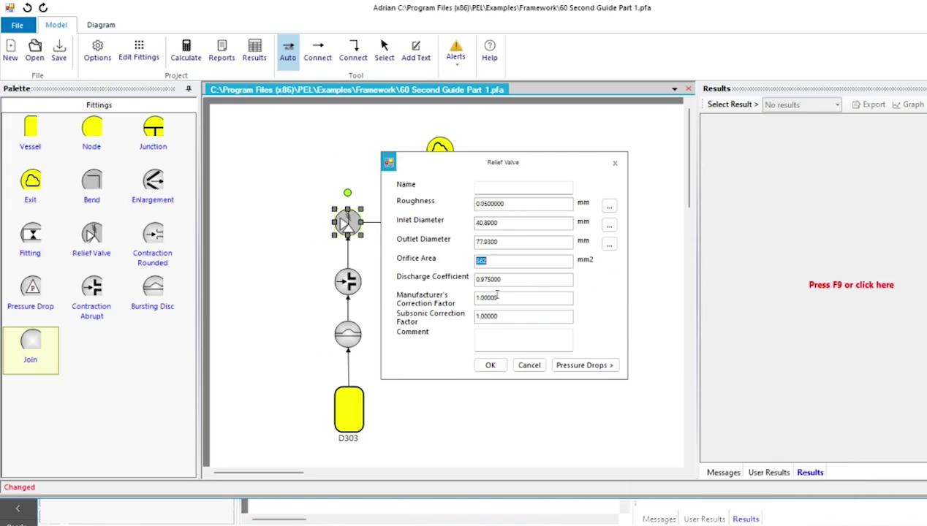
type("325")
left_click(522, 281)
left_click(522, 282)
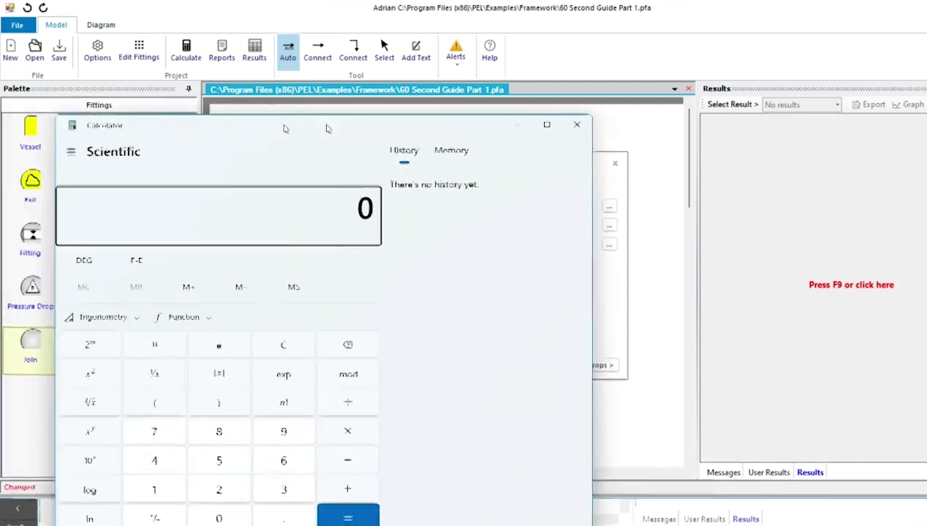
- Divide the 325 mm2 quoted orifice area by the 0.9 factor in Calculator
left_click_drag(286, 128, 720, 83)
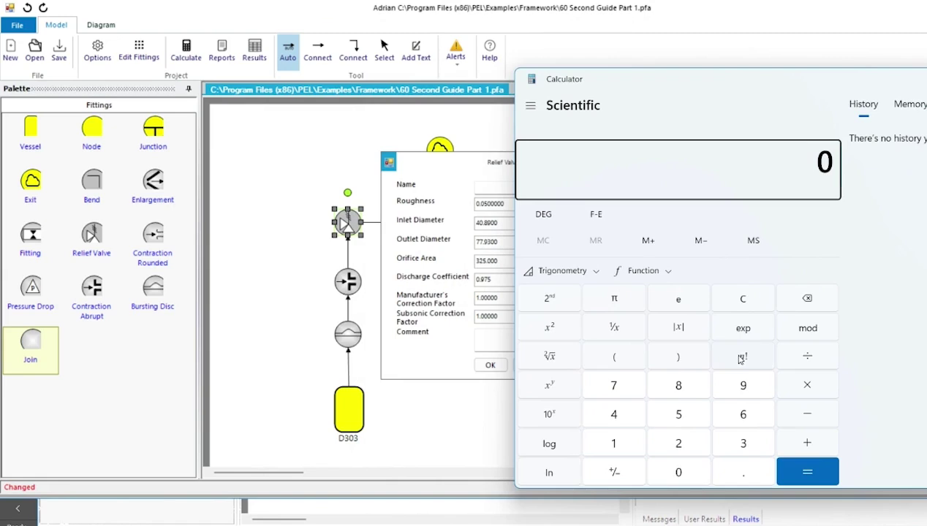
left_click(743, 444)
left_click(688, 443)
left_click(677, 416)
left_click(817, 358)
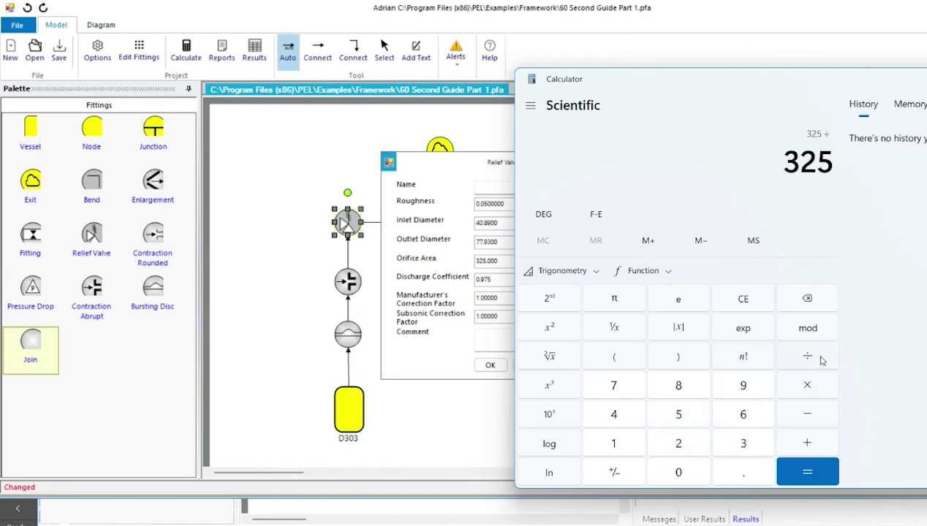
left_click(747, 476)
left_click(743, 385)
left_click(822, 474)
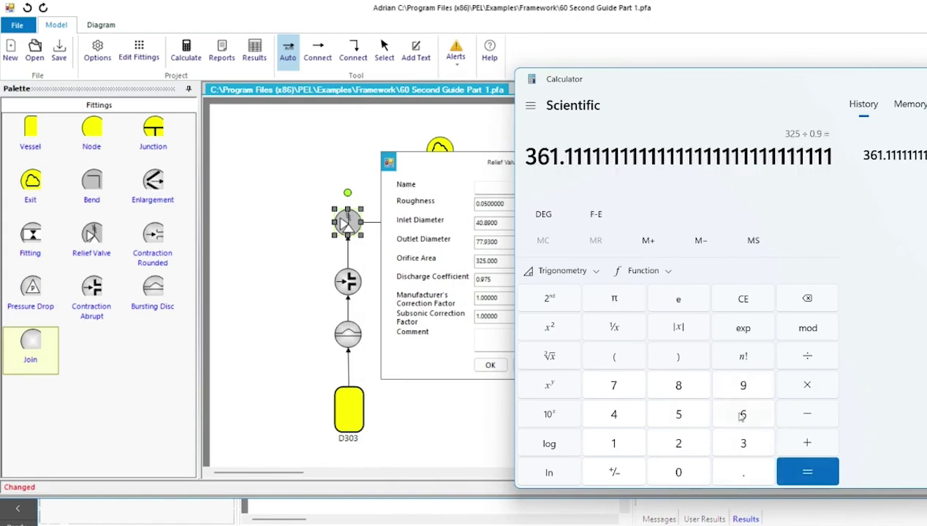
- Set the relief valve's orifice area to 361 mm2 and apply the valve properties
left_click(500, 260)
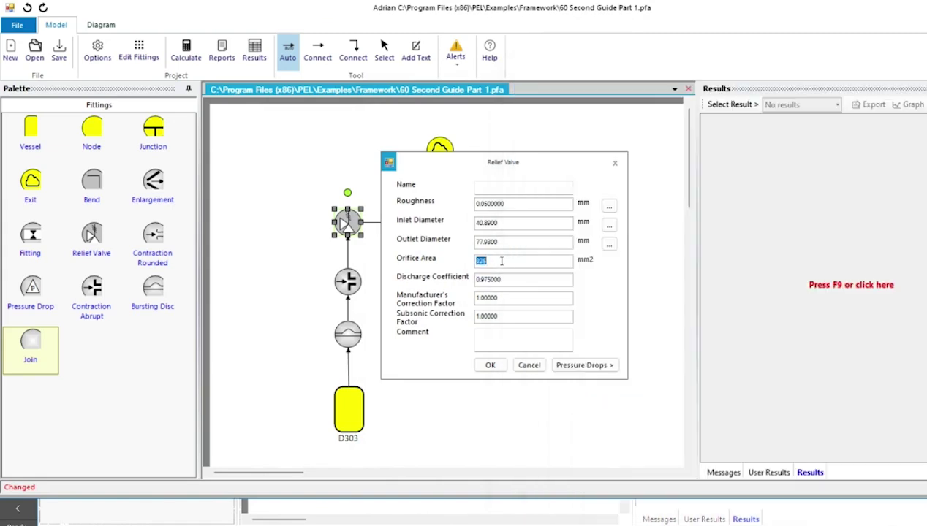
left_click_drag(500, 260, 468, 264)
type("361")
key("Tab")
left_click(501, 279)
left_click(495, 367)
left_click(444, 314)
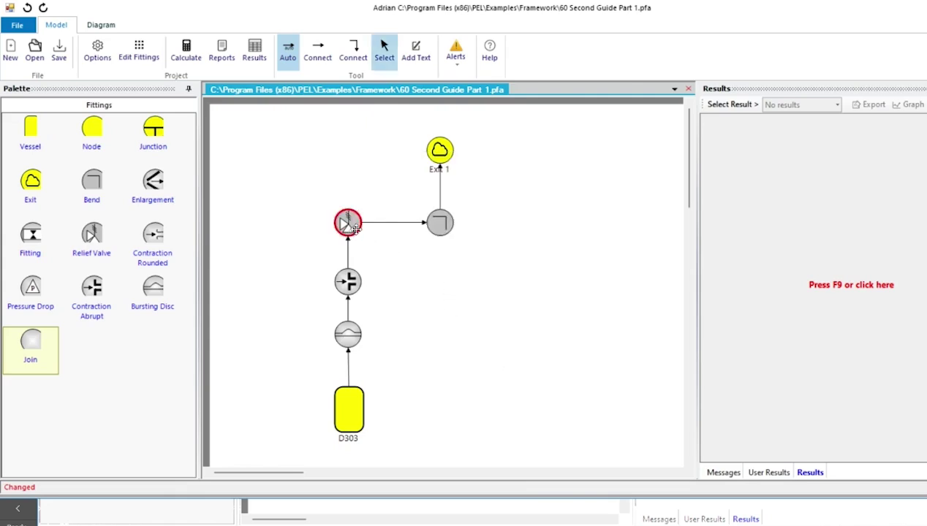
- In the bend's fittings loss calculator, add one 90-degree circular arc bend of 77.93 mm diameter with an r/d ratio of 1.1
double_click(441, 223)
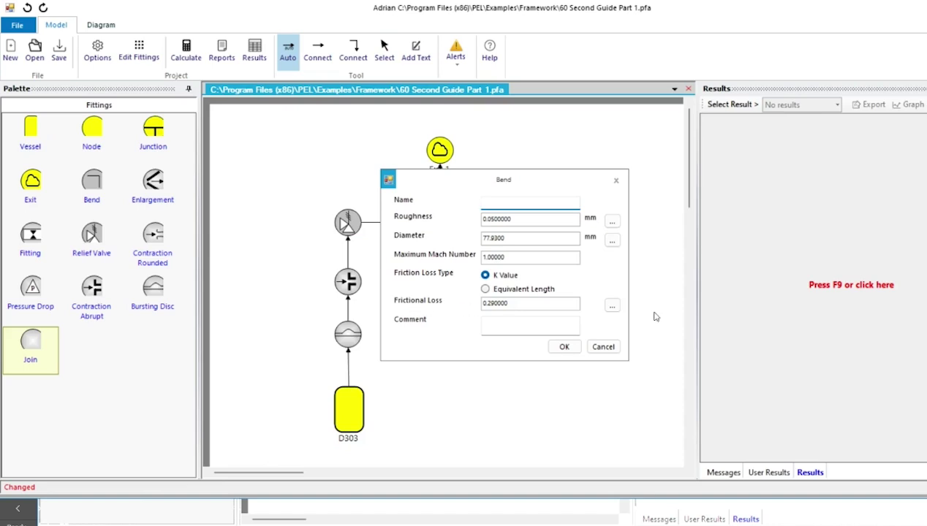
left_click(612, 306)
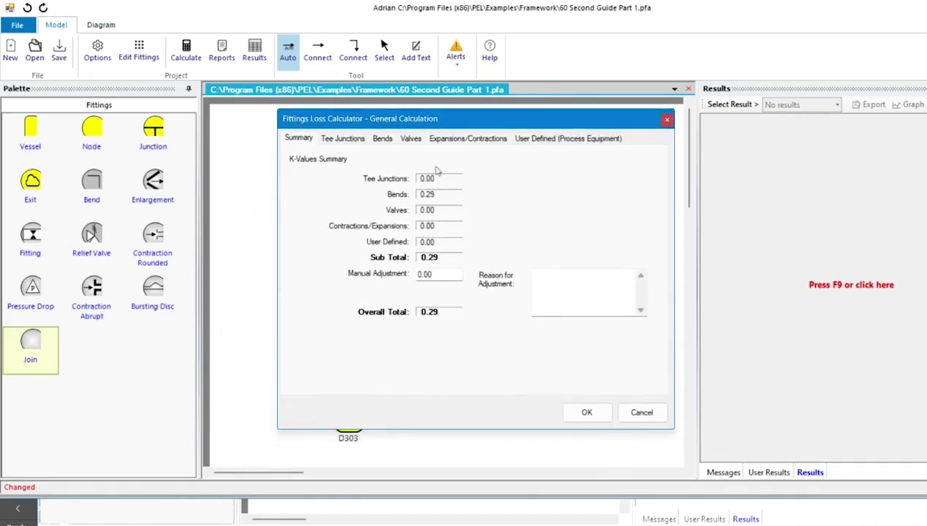
left_click(384, 140)
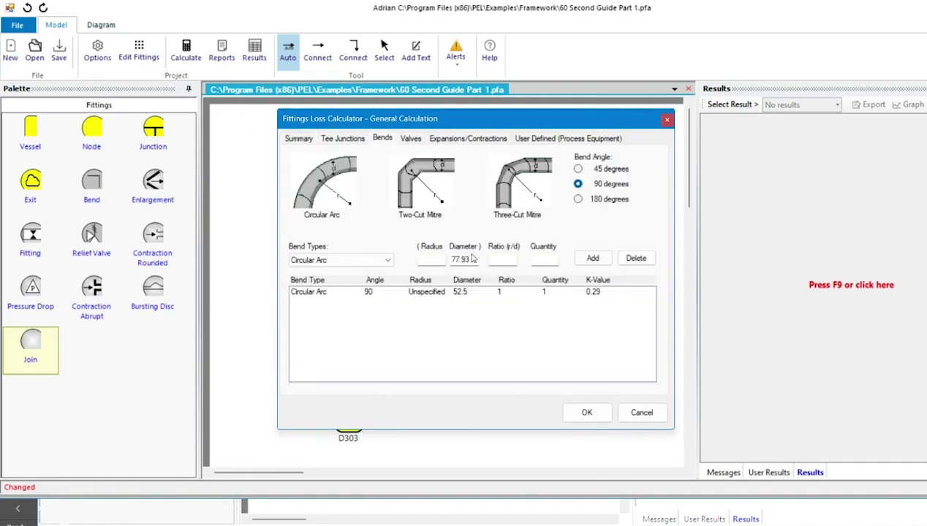
left_click(503, 258)
type("1")
left_click(544, 260)
type("1")
left_click(592, 258)
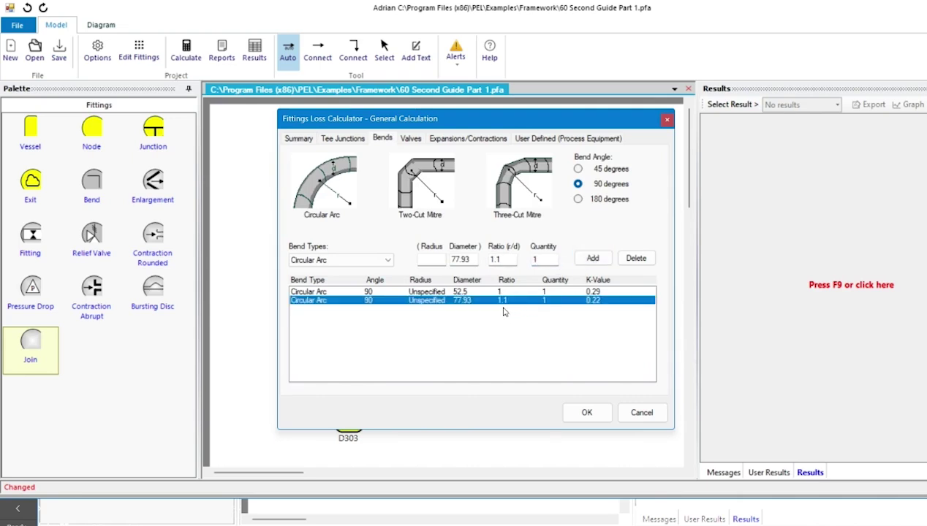
- Delete the 52.5 mm bend entry from the loss calculation and apply the recalculated frictional loss to the bend
left_click(468, 292)
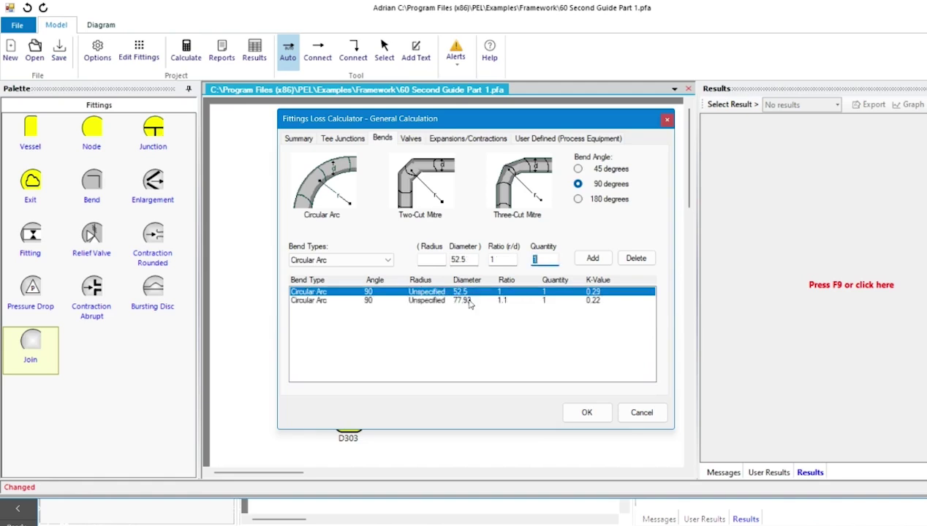
left_click(636, 258)
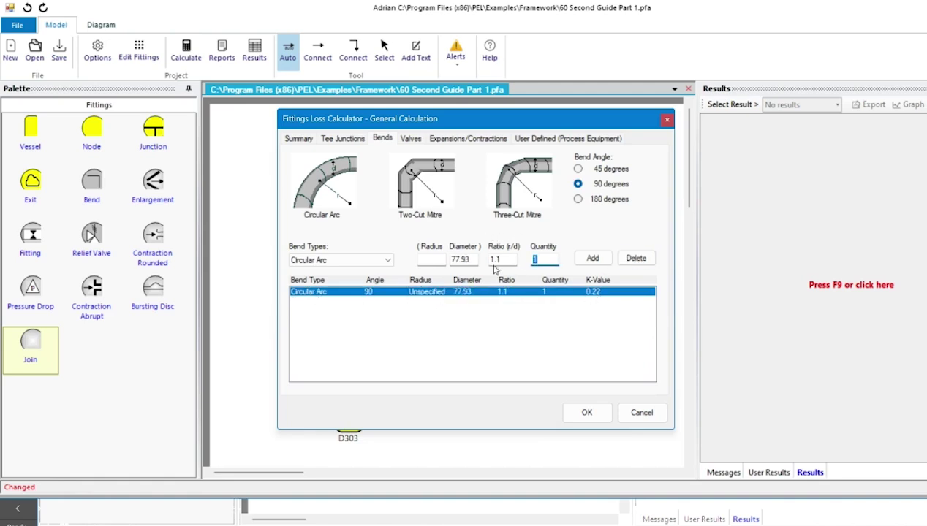
left_click(588, 413)
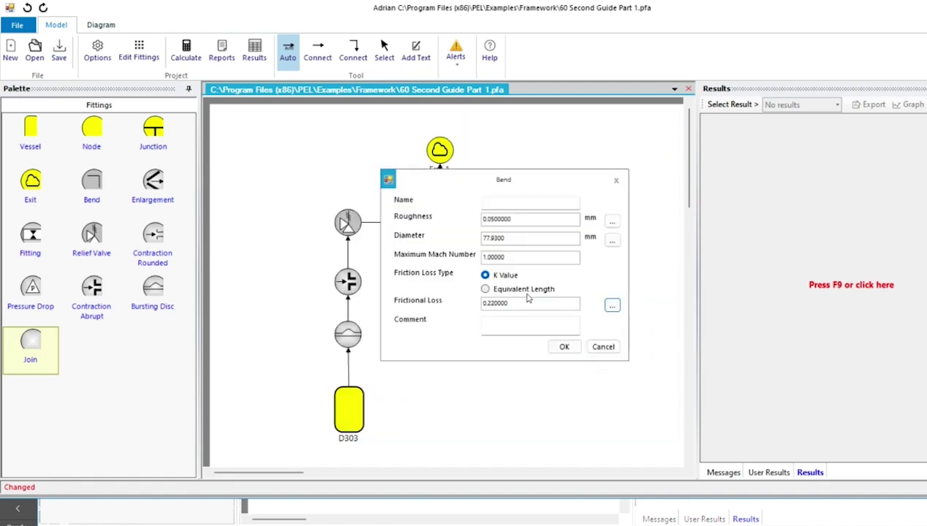
left_click(565, 346)
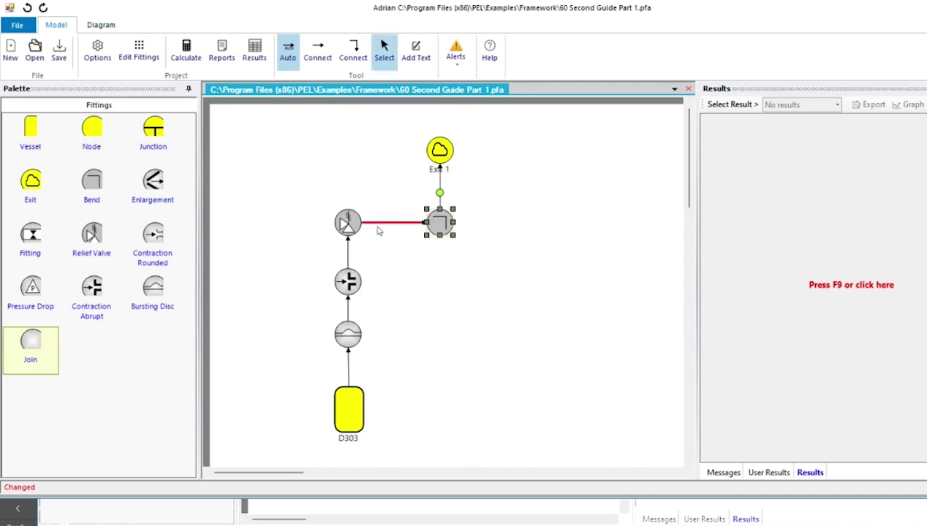
- Open the Pipe 1 fittings table and set the first straight's roughness to Mild Steel (slightly corroded), 0.050 mm
left_click(138, 53)
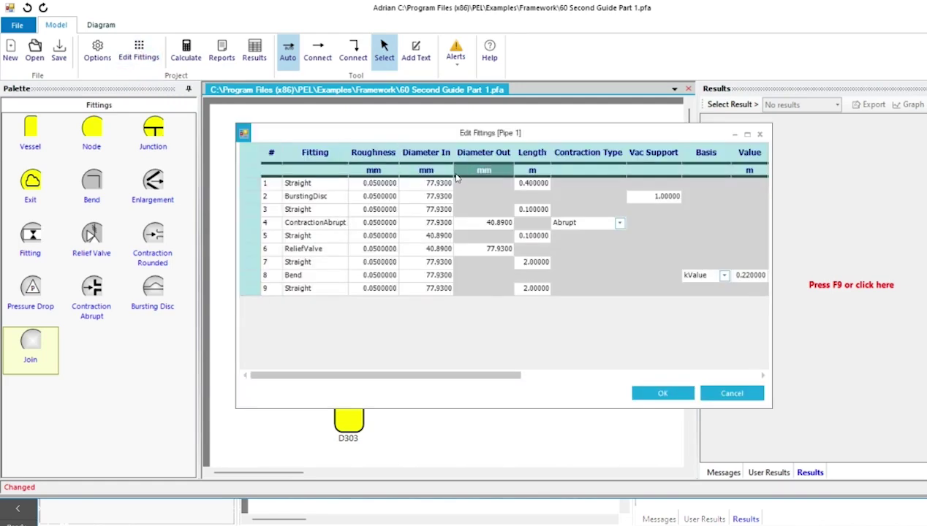
right_click(383, 187)
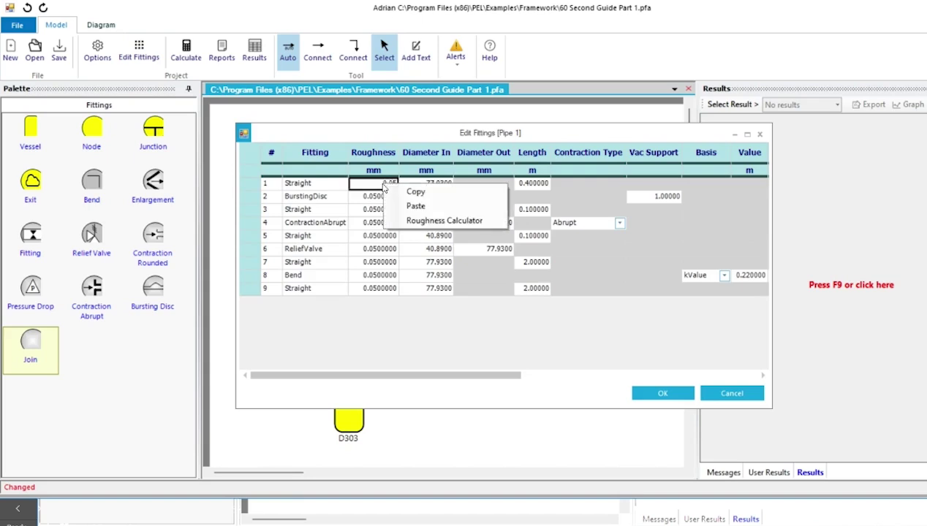
left_click(438, 220)
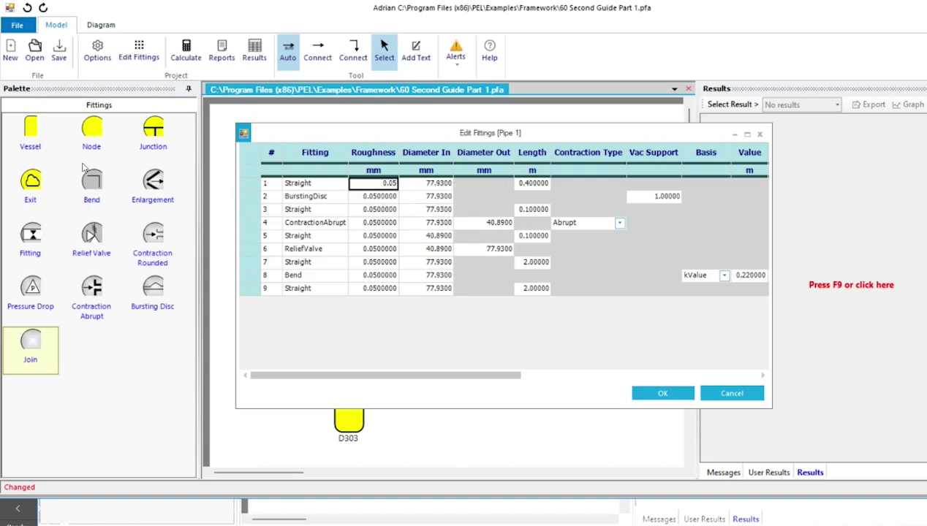
left_click_drag(367, 132, 600, 132)
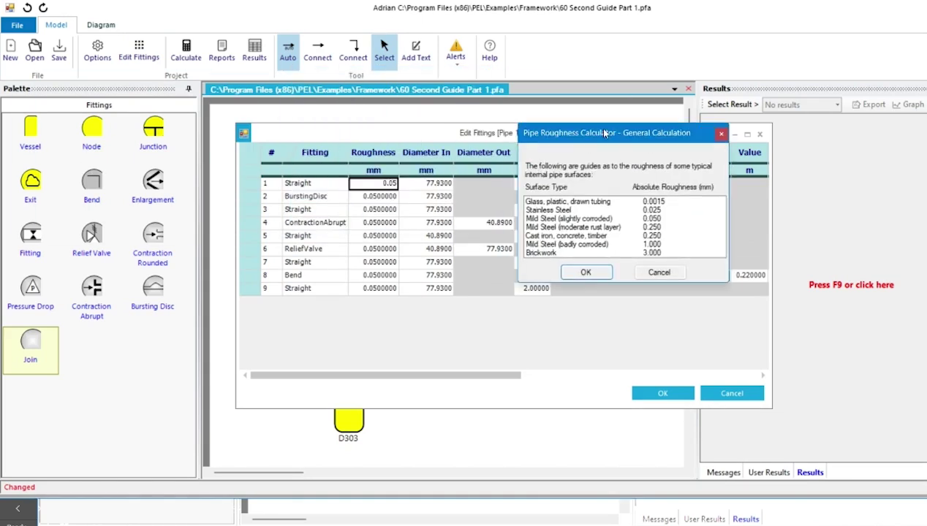
left_click(590, 219)
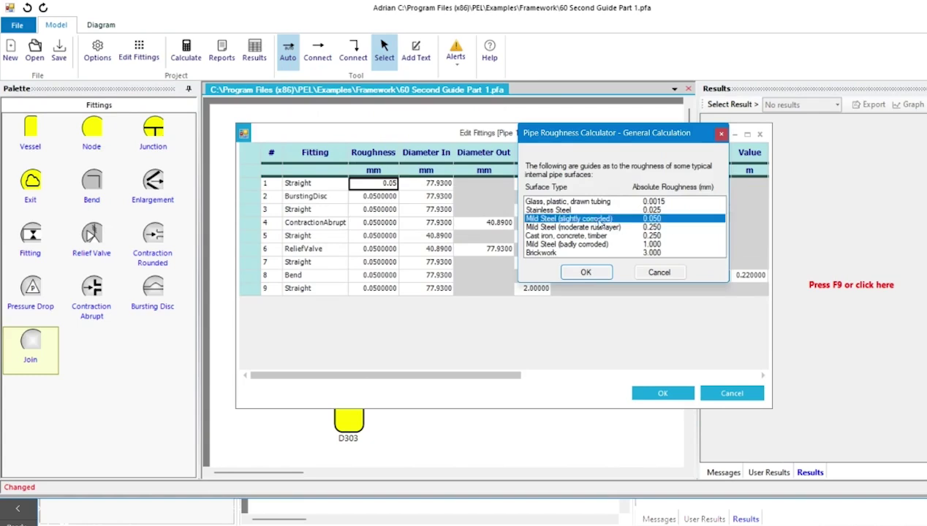
left_click(586, 272)
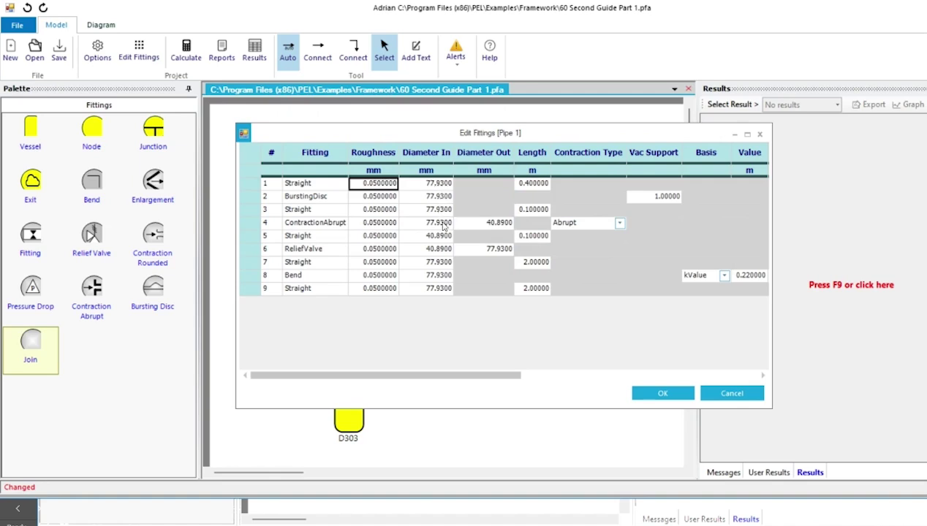
- Set the diameter of the straight after the relief valve to 4" steel pipe, schedule 40 / STD / 40S, using the pipe calculator
left_click(426, 264)
right_click(427, 267)
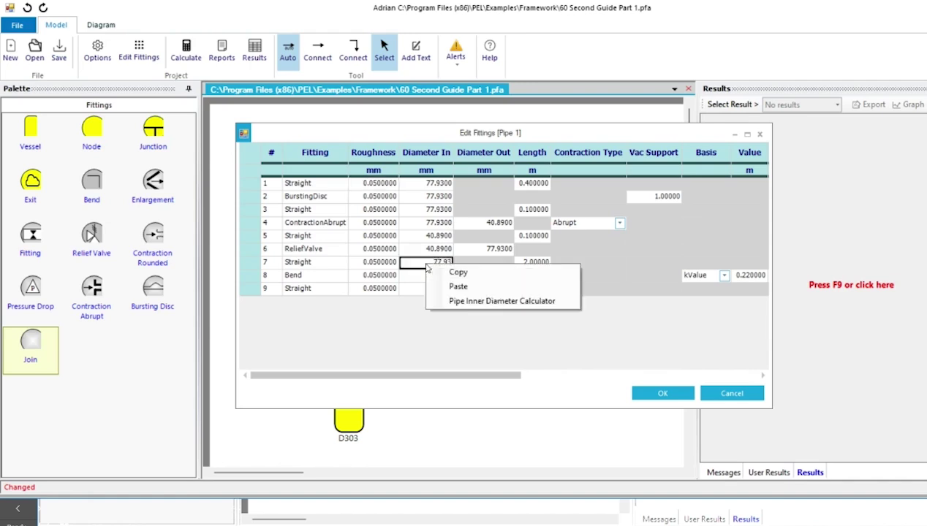
left_click(488, 302)
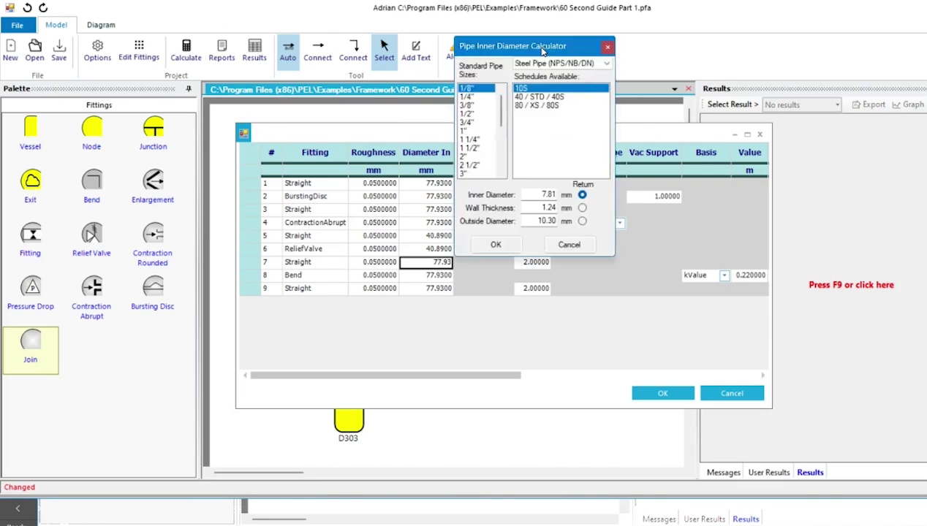
scroll(610, 190, "down", 2)
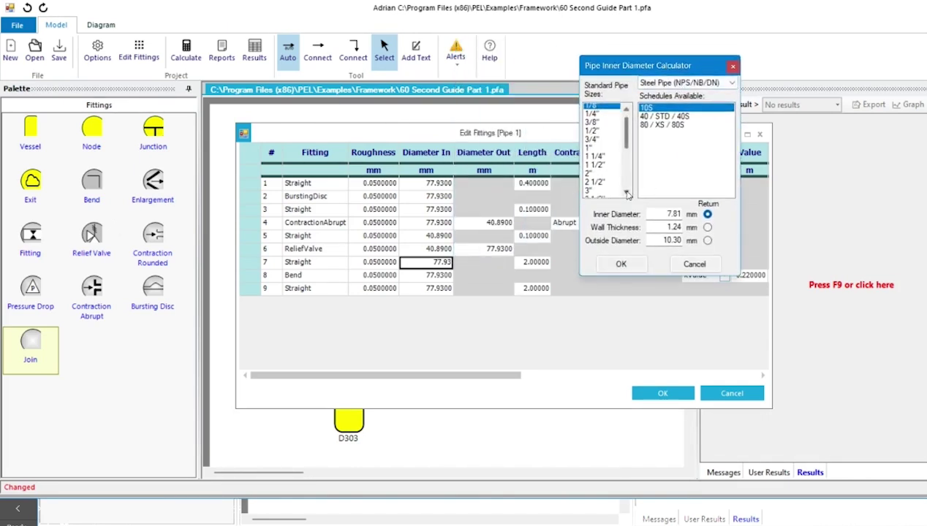
left_click(598, 192)
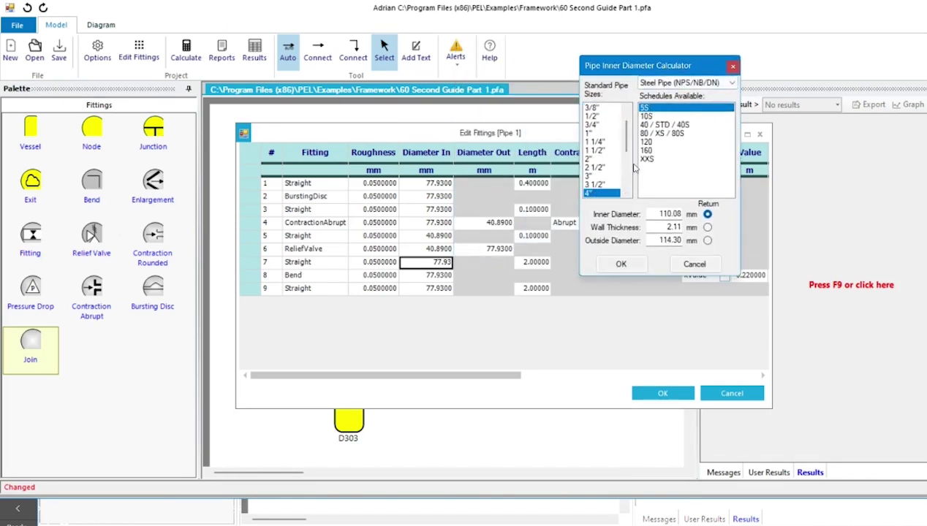
left_click(652, 125)
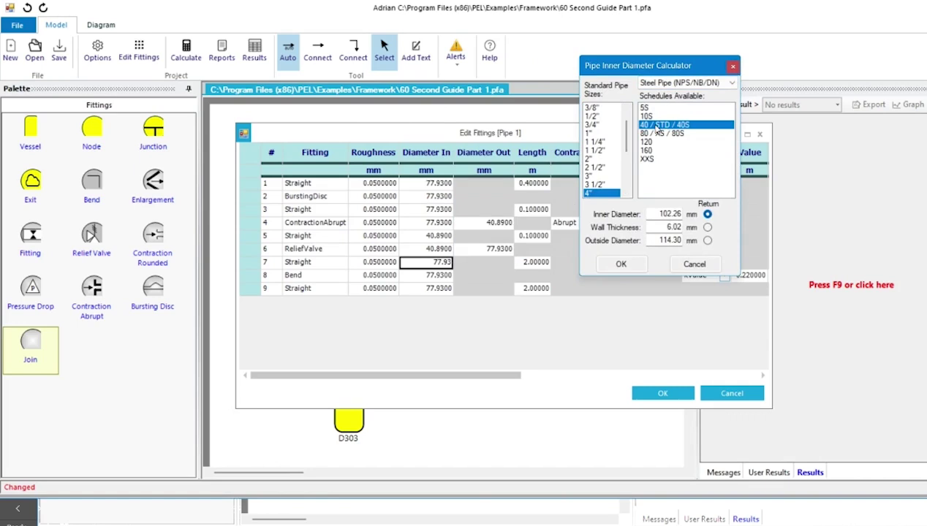
left_click(621, 265)
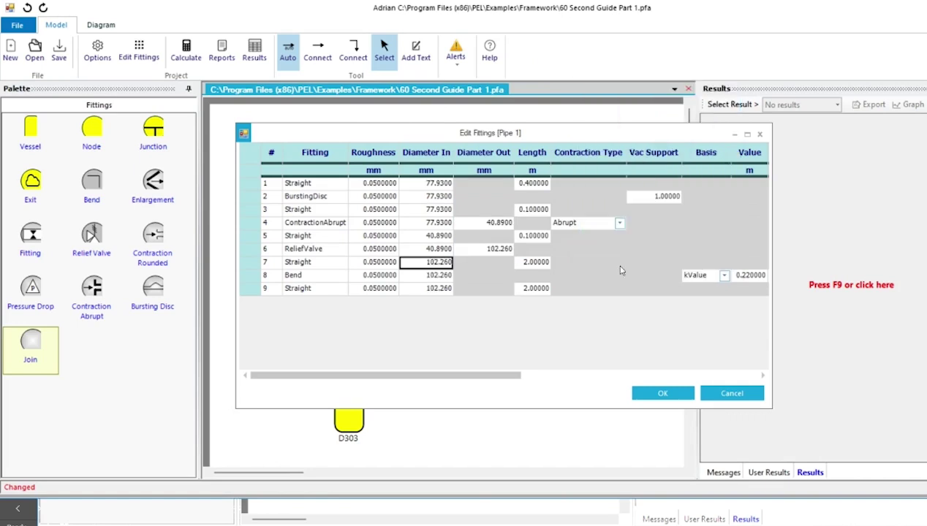
- Set the diameter of the straight after the relief valve to 3" steel pipe, schedule 40 / STD / 40S, and apply the fittings table
right_click(437, 268)
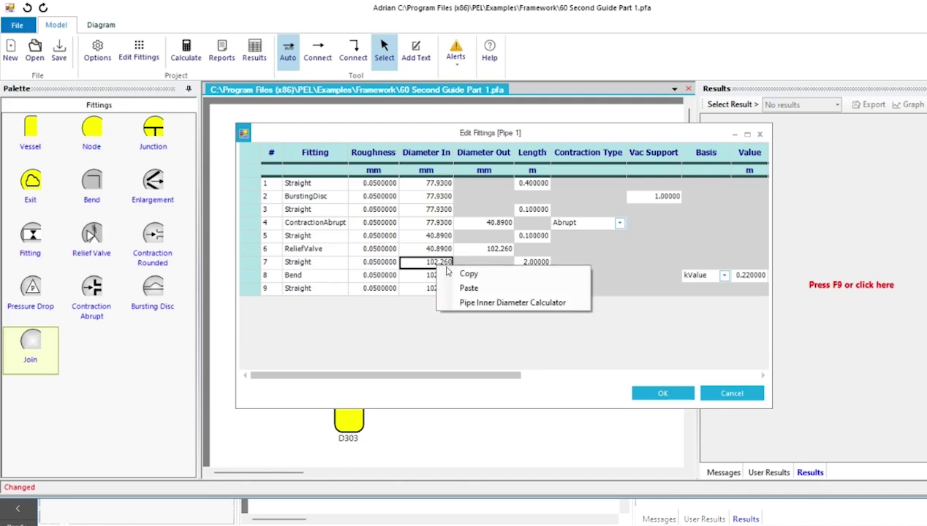
left_click(509, 303)
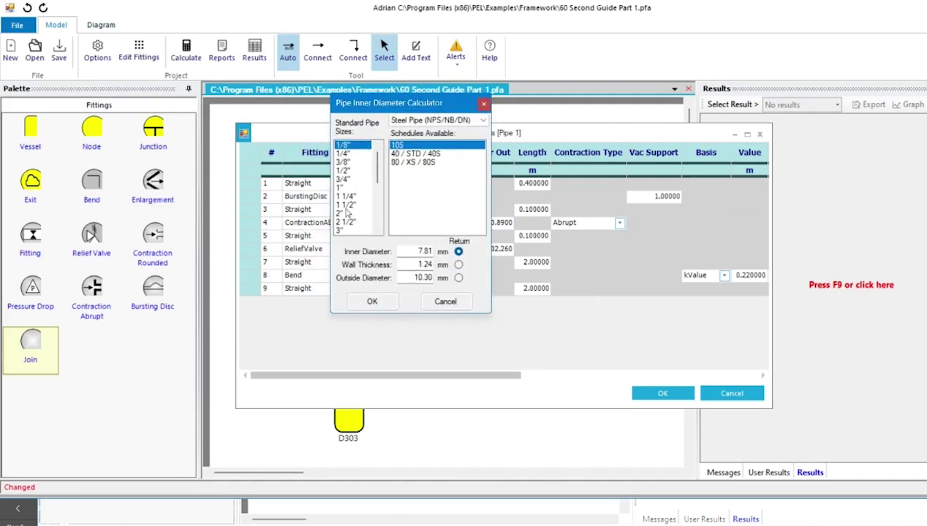
left_click(343, 231)
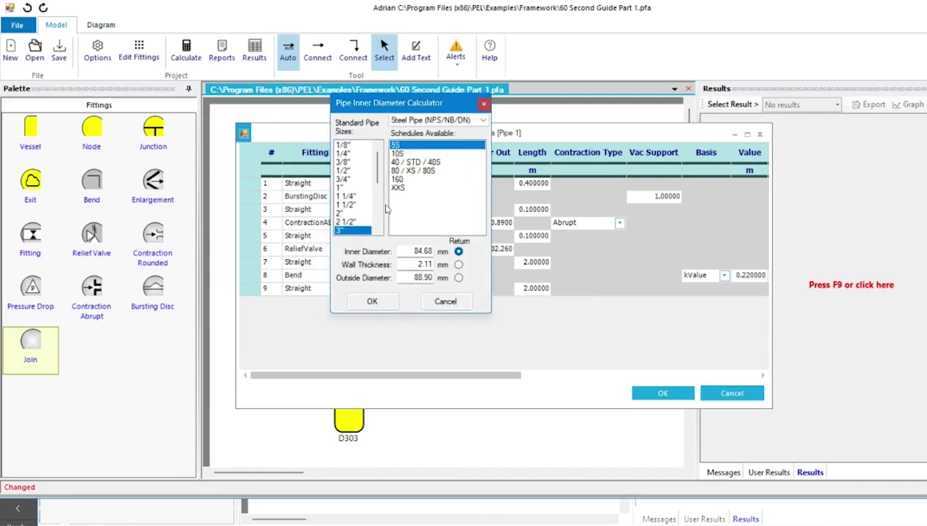
left_click(408, 162)
left_click(372, 301)
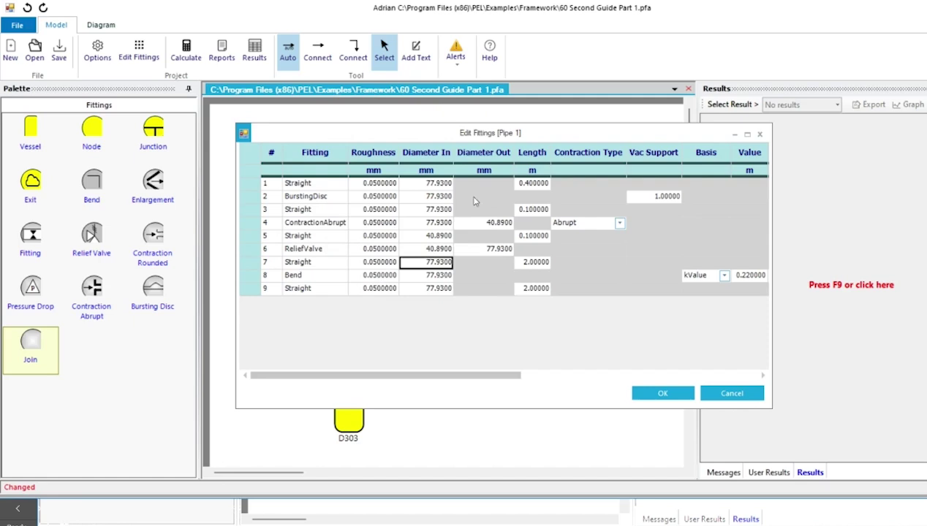
left_click(665, 395)
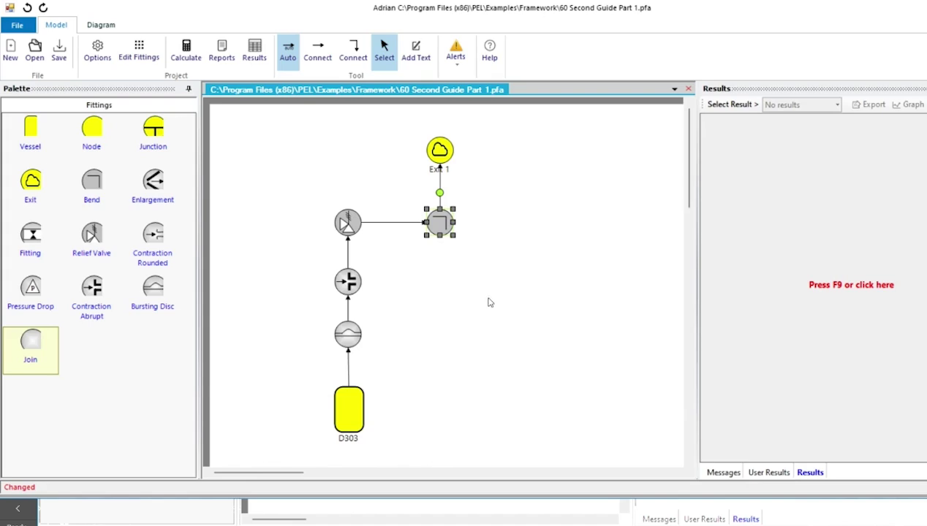
left_click(521, 214)
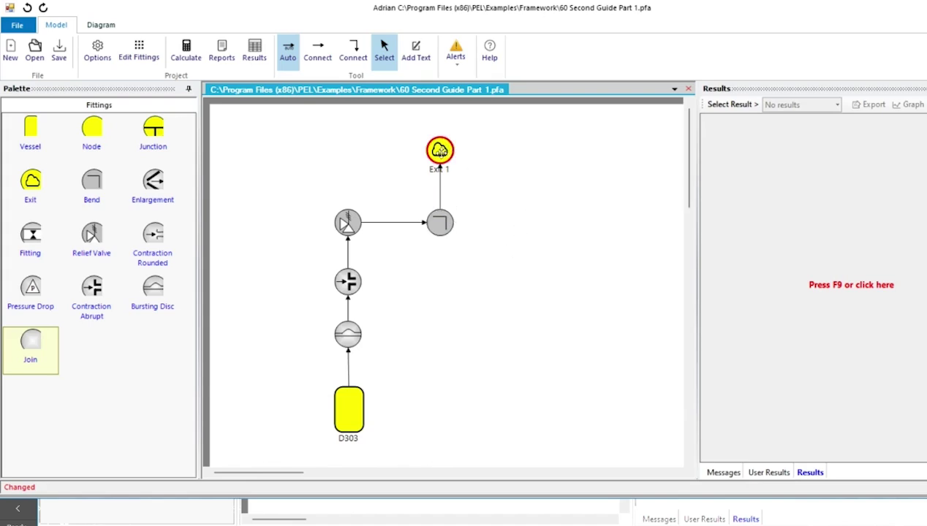
- Check the outlet back pressure of Exit 1 and leave its settings unchanged
double_click(441, 150)
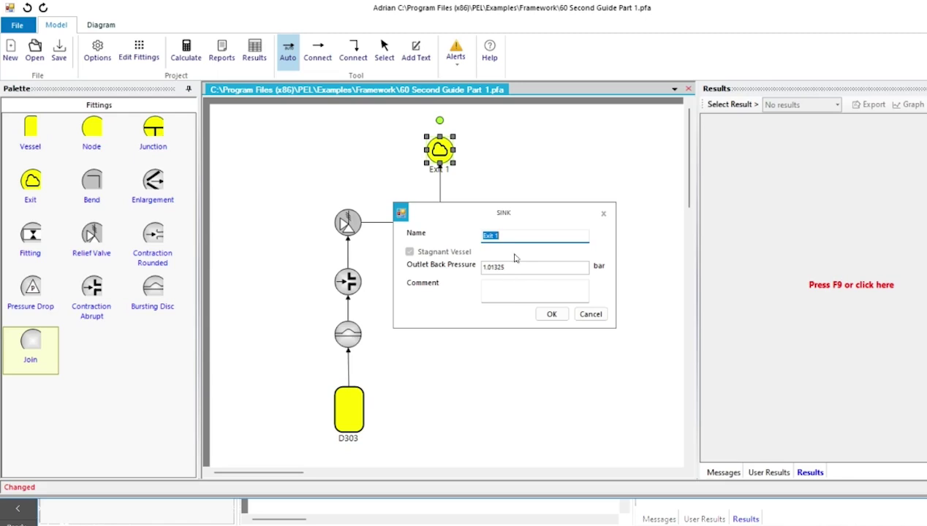
left_click(590, 316)
left_click(502, 204)
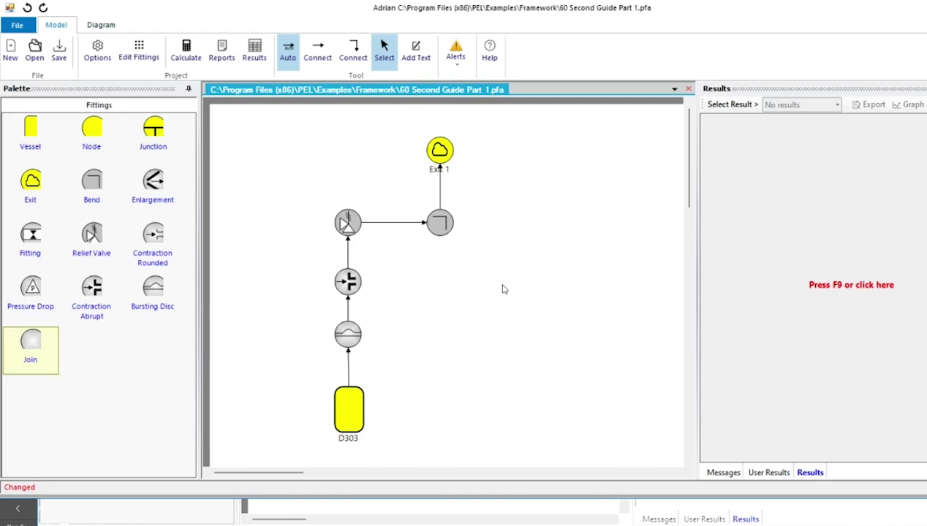
- Calculate the model and display the Pipe 1 results in a results pane widened to show every column
left_click(186, 53)
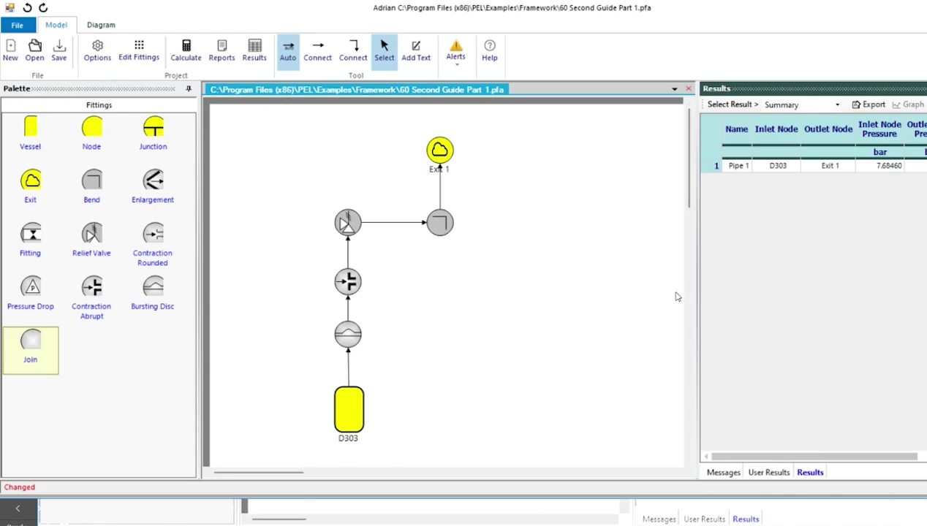
left_click_drag(697, 296, 563, 294)
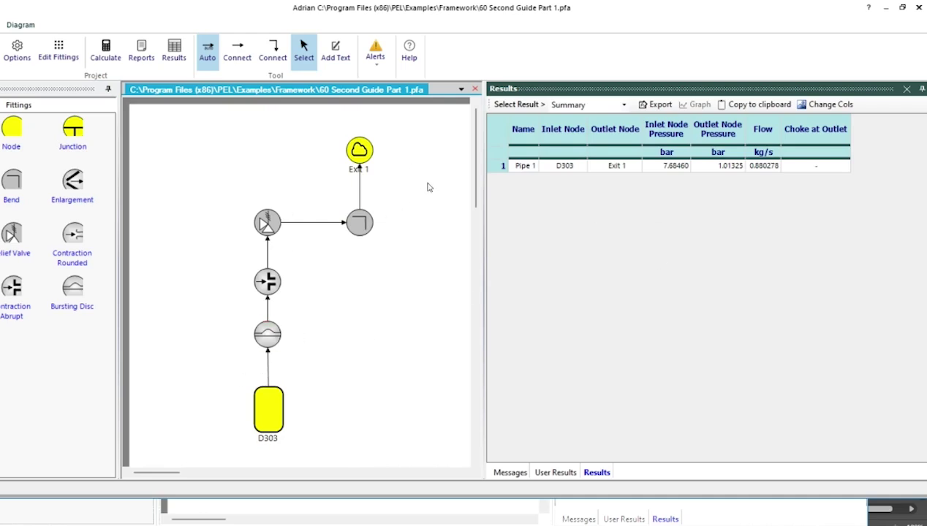
left_click(623, 104)
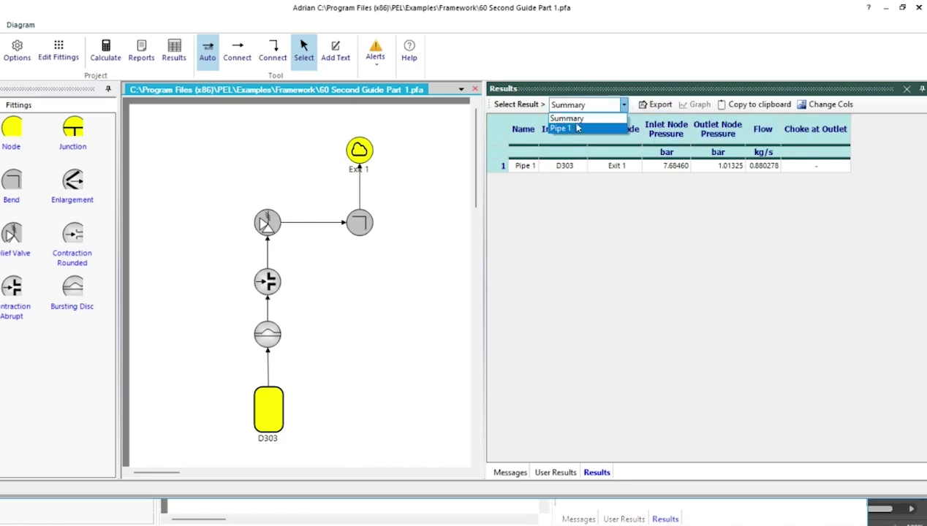
left_click(577, 128)
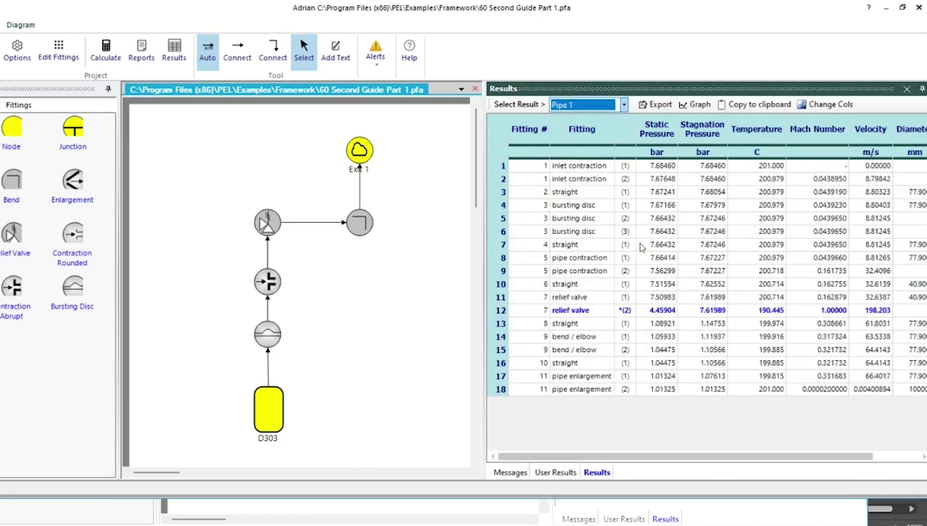
left_click_drag(483, 281, 443, 285)
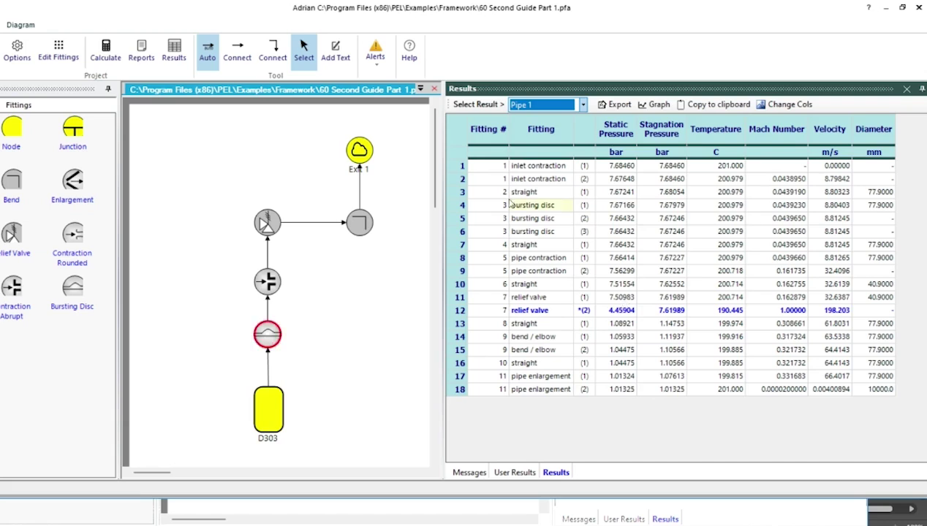
- Open the relief valve's pressure drop calculation and set its set pressure to 7.01325 bar
left_click(264, 223)
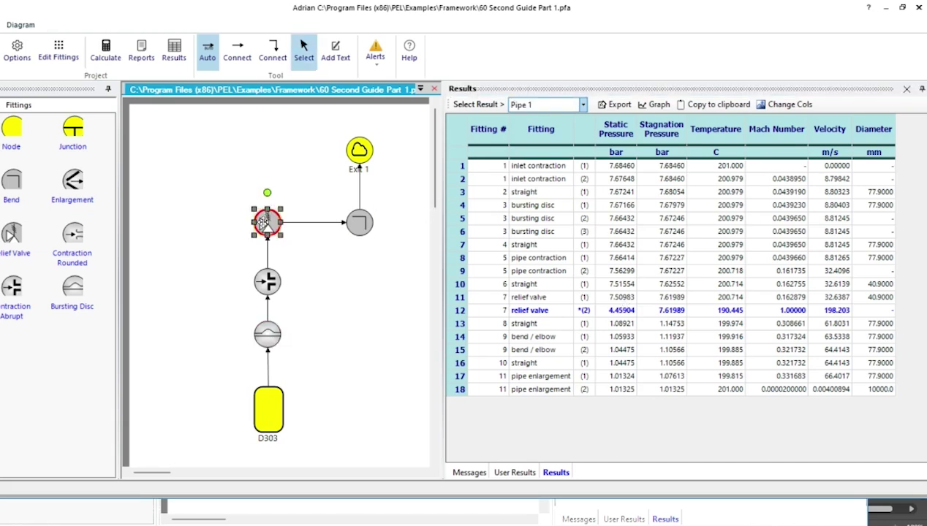
double_click(265, 223)
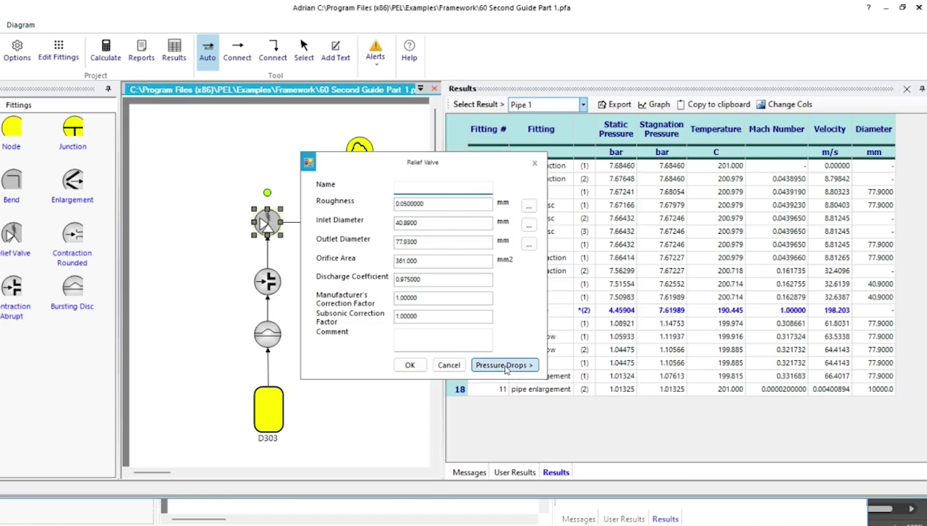
left_click(505, 366)
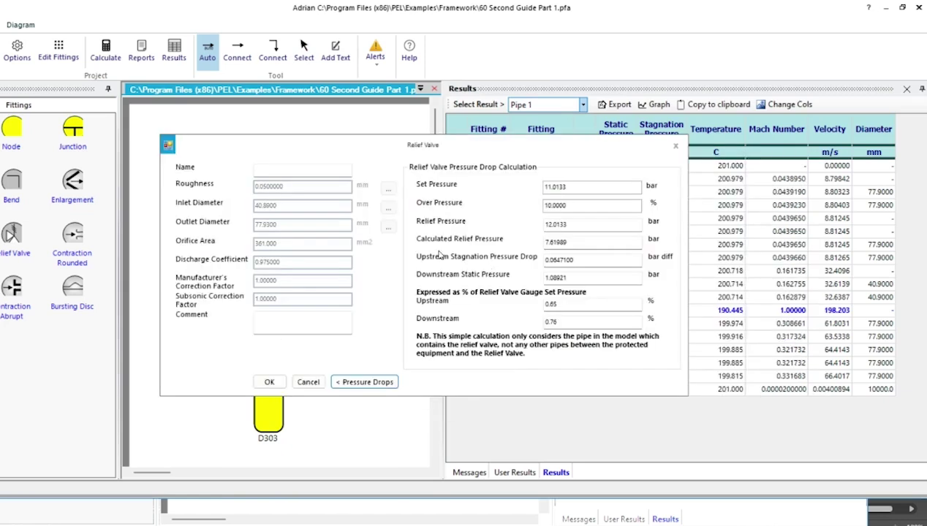
left_click_drag(582, 185, 544, 187)
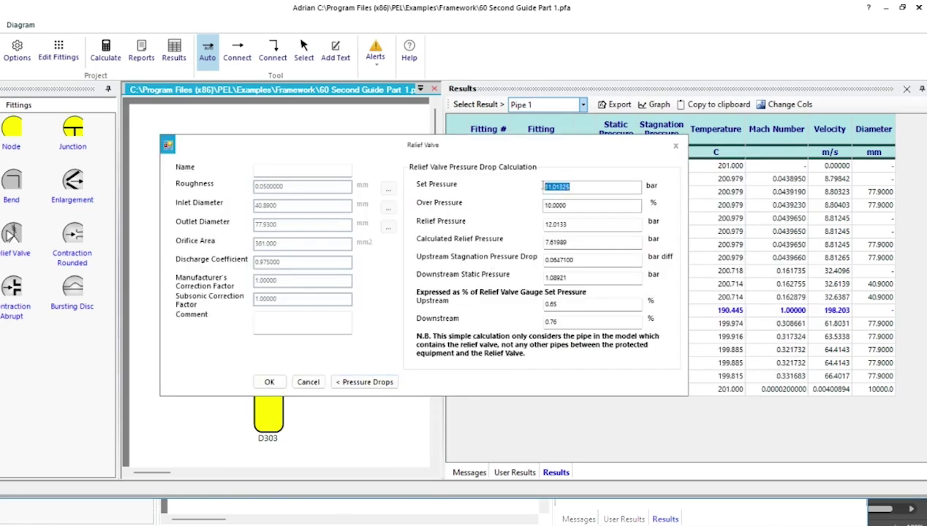
type("6.6")
key("BackSpace")
key("BackSpace")
key("BackSpace")
key("BackSpace")
type("7.01325")
key("Tab")
- Compare the valve's relief pressures with the Pipe 1 results, check the upstream and downstream pressure drop percentages, and accept the relief valve data
left_click(581, 225)
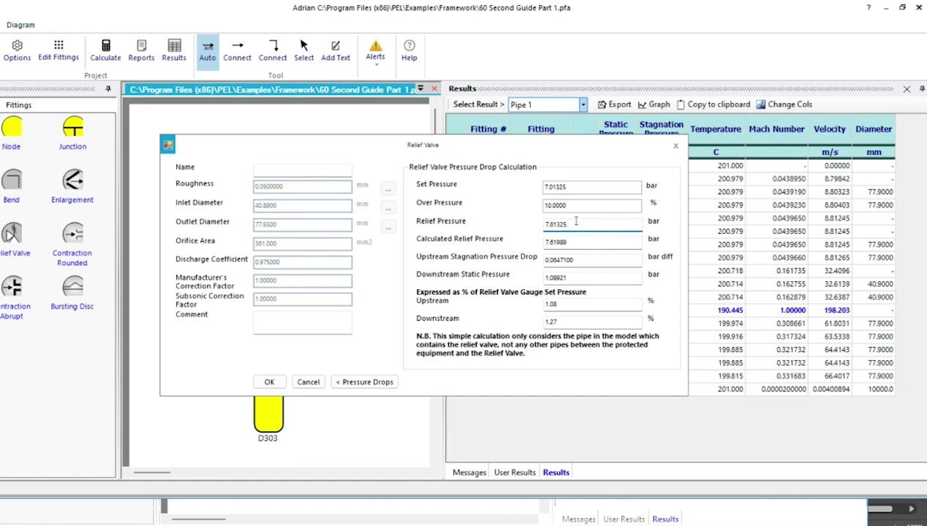
left_click(576, 243)
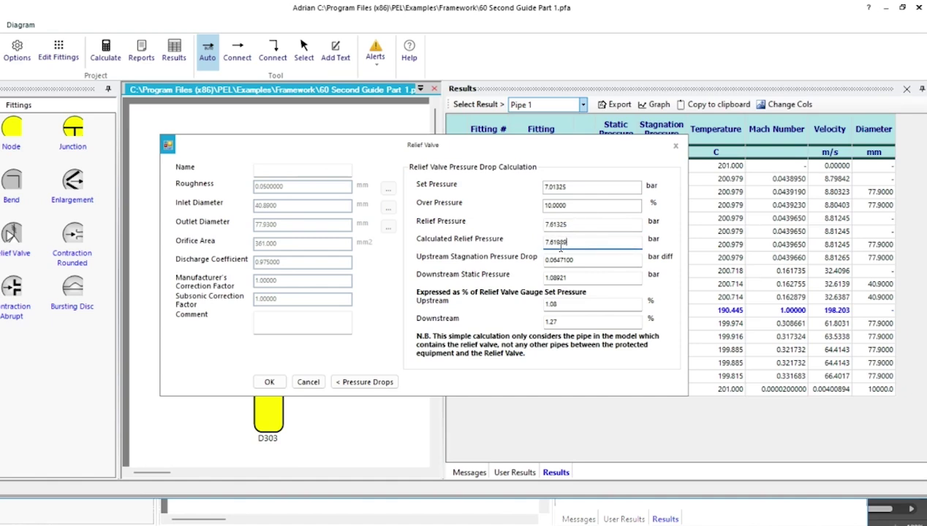
left_click_drag(548, 157, 480, 141)
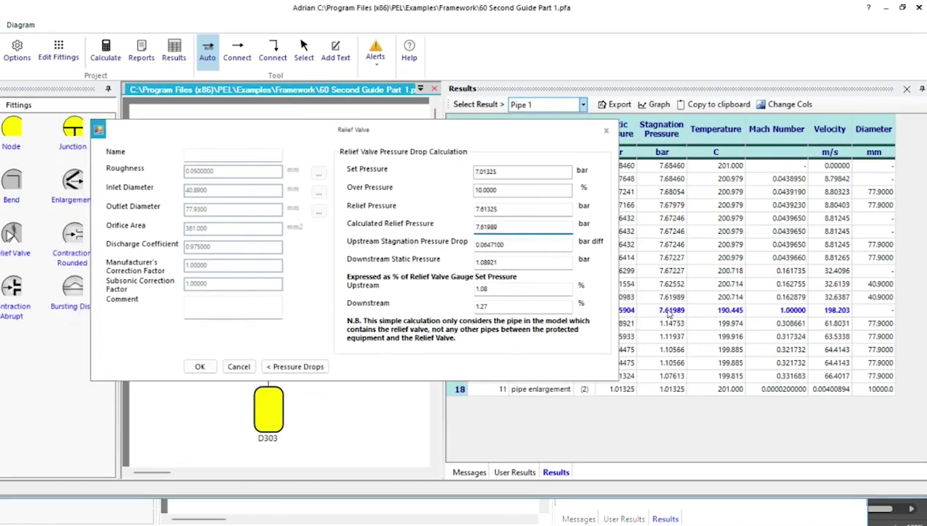
left_click(501, 228)
left_click(492, 288)
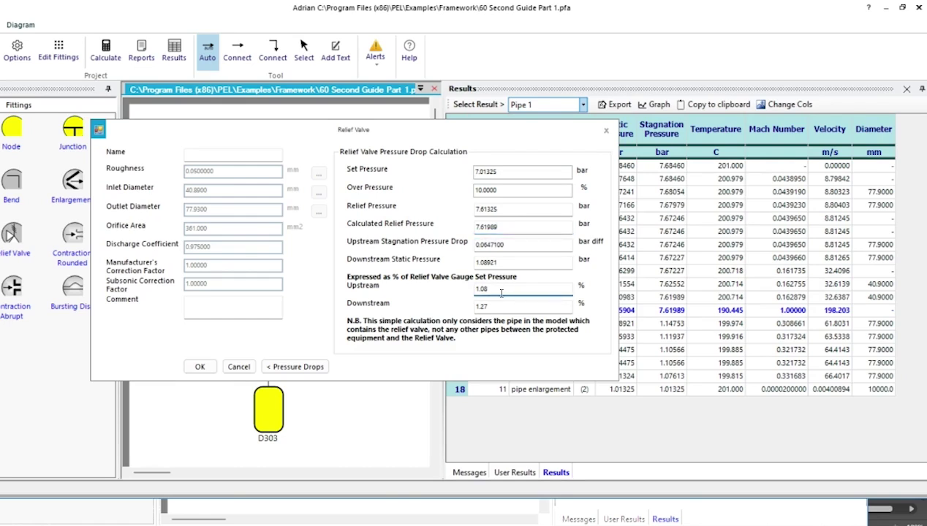
left_click(494, 310)
left_click(202, 366)
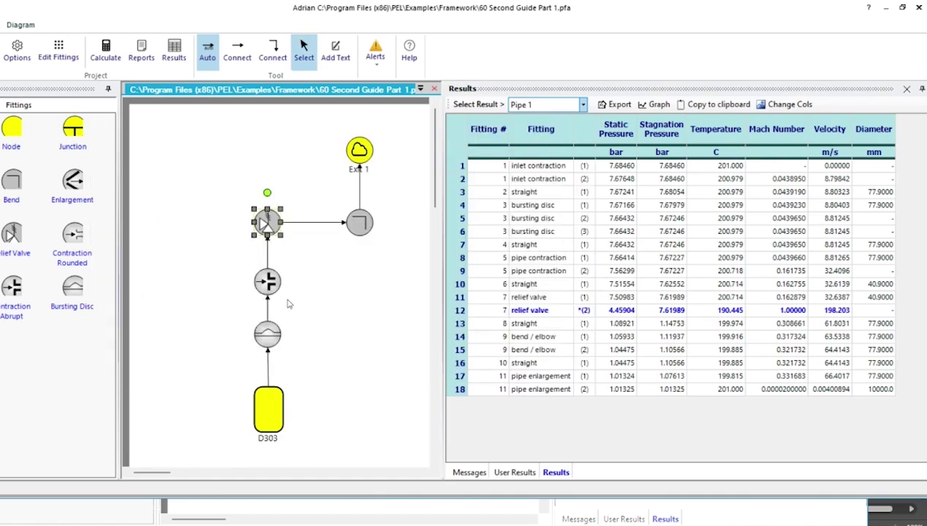